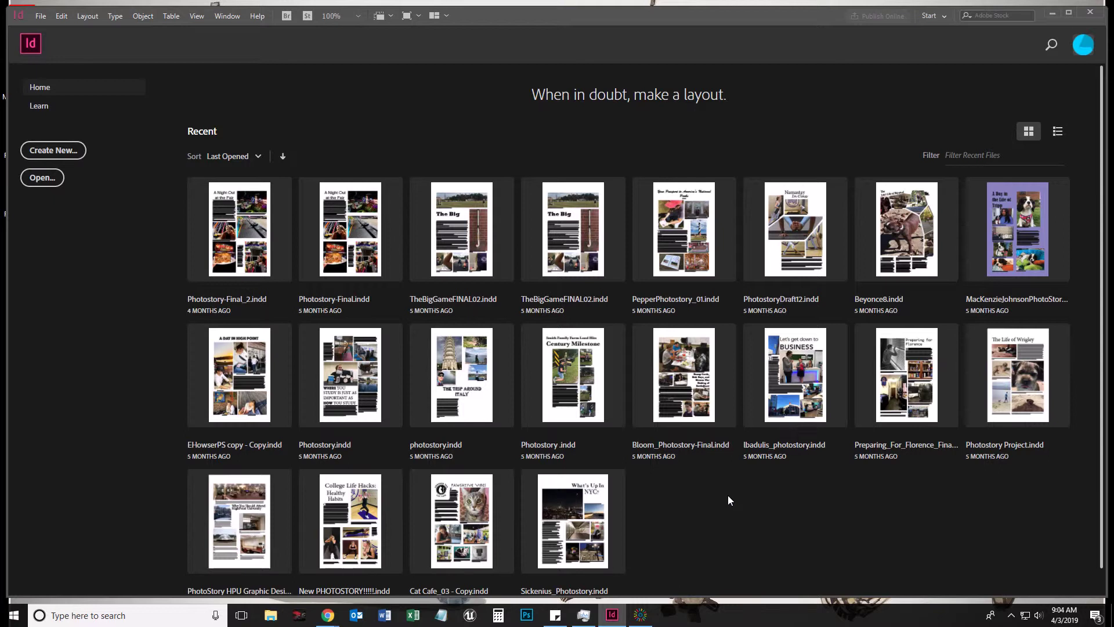
- Create a new Letter document, 8.5 × 11 in, with units set to Inches
drag(722, 21, 719, 16)
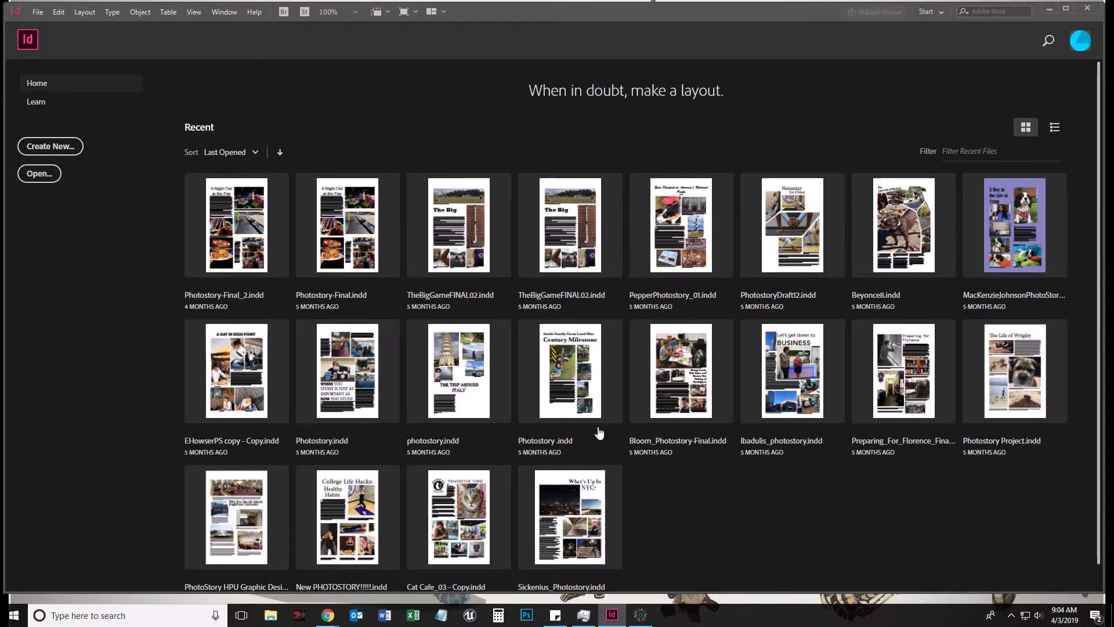
click(51, 147)
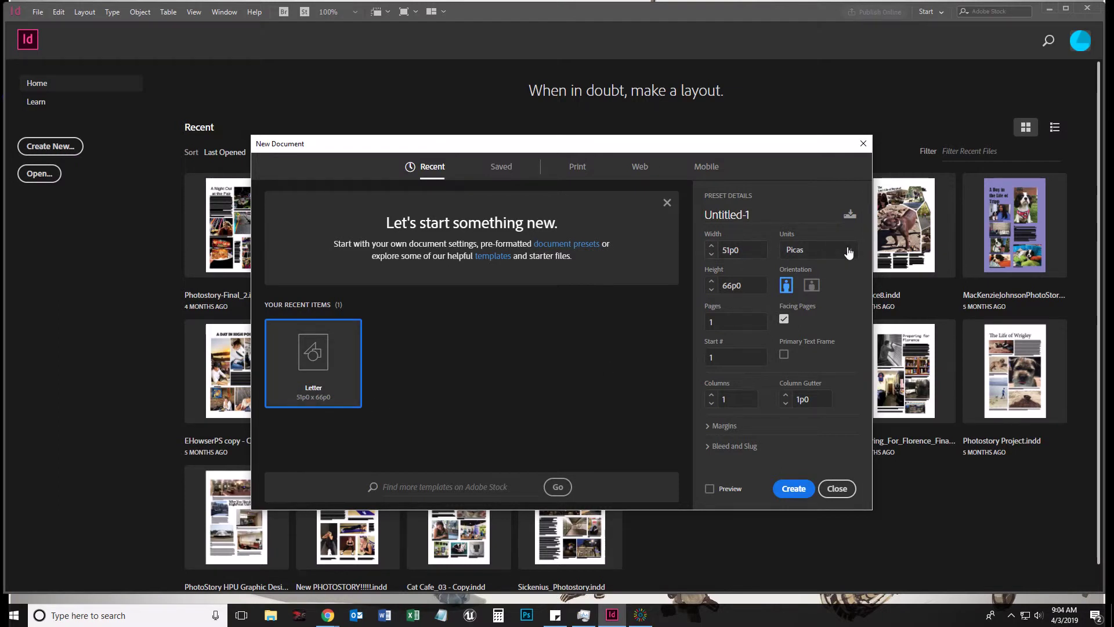
click(848, 251)
click(815, 307)
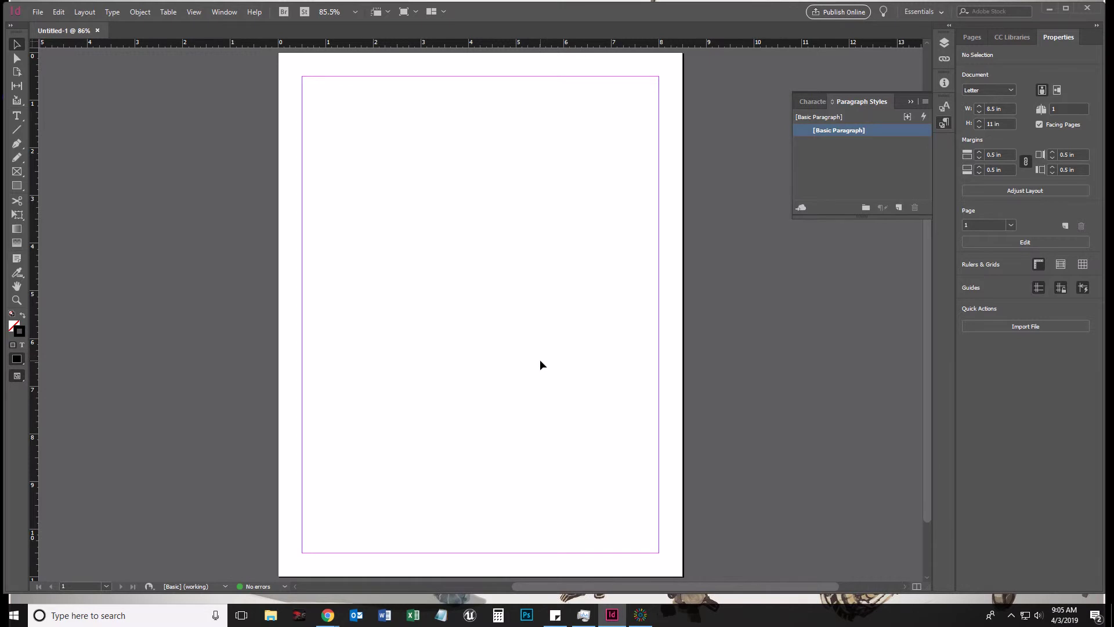
- Close the Paragraph Styles panel and load T05vSXw-_400x400.jpg from Pictures for placing
click(910, 101)
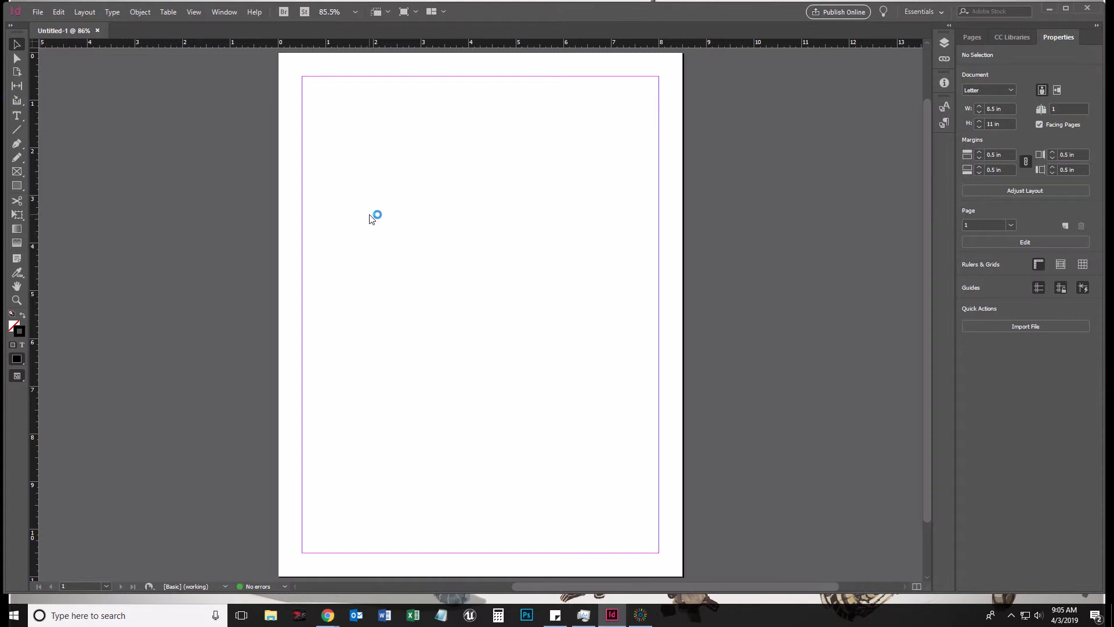
key(ctrl+d)
drag(609, 155, 534, 86)
click(347, 291)
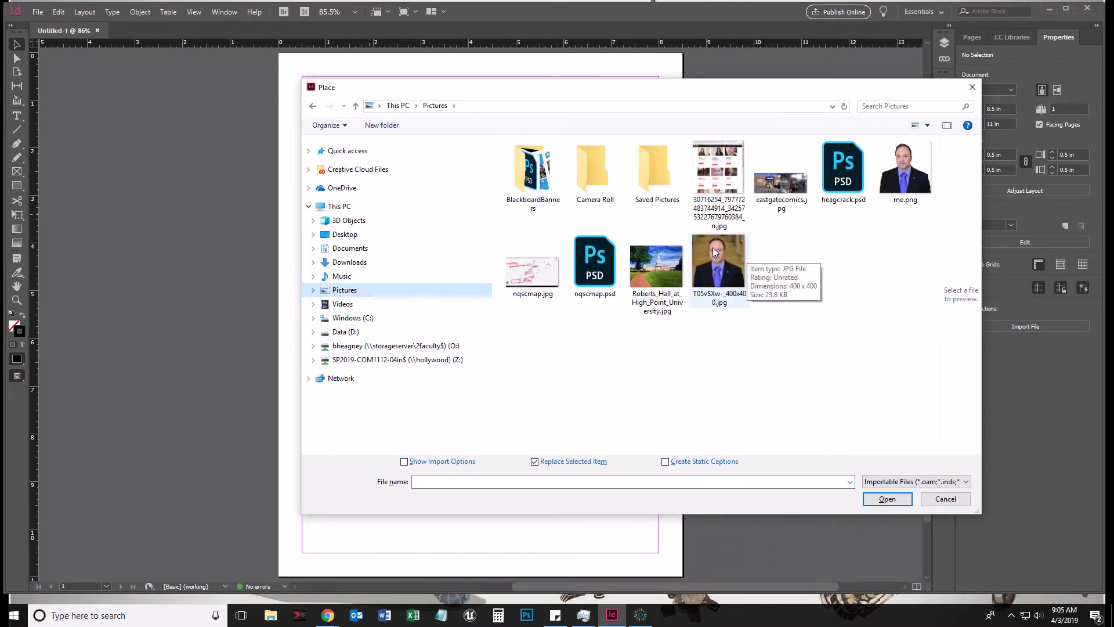
click(714, 257)
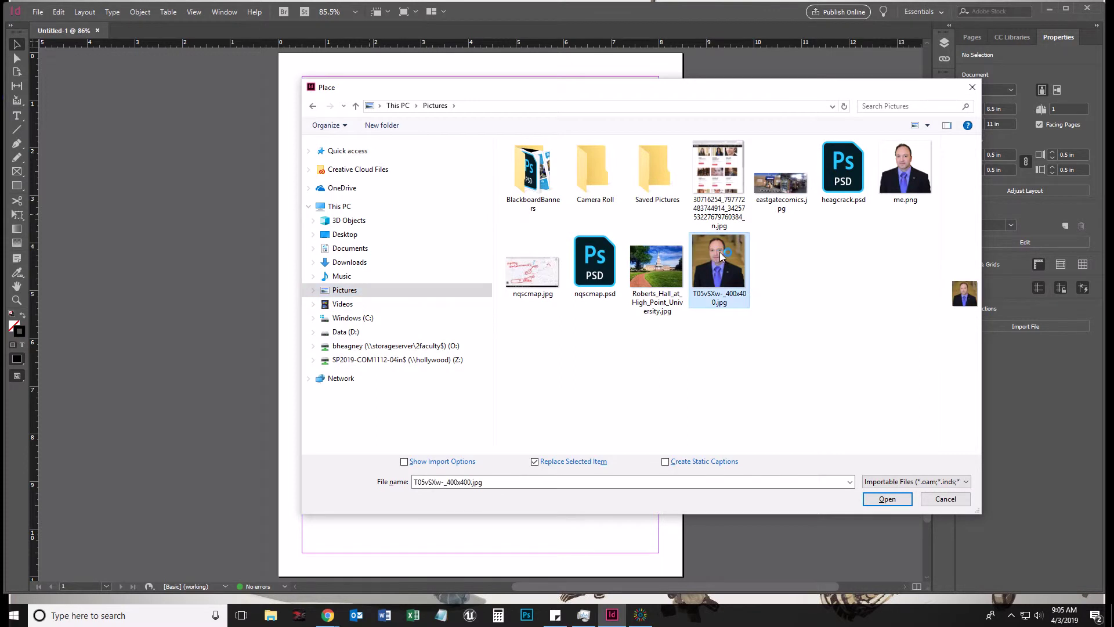
double_click(720, 257)
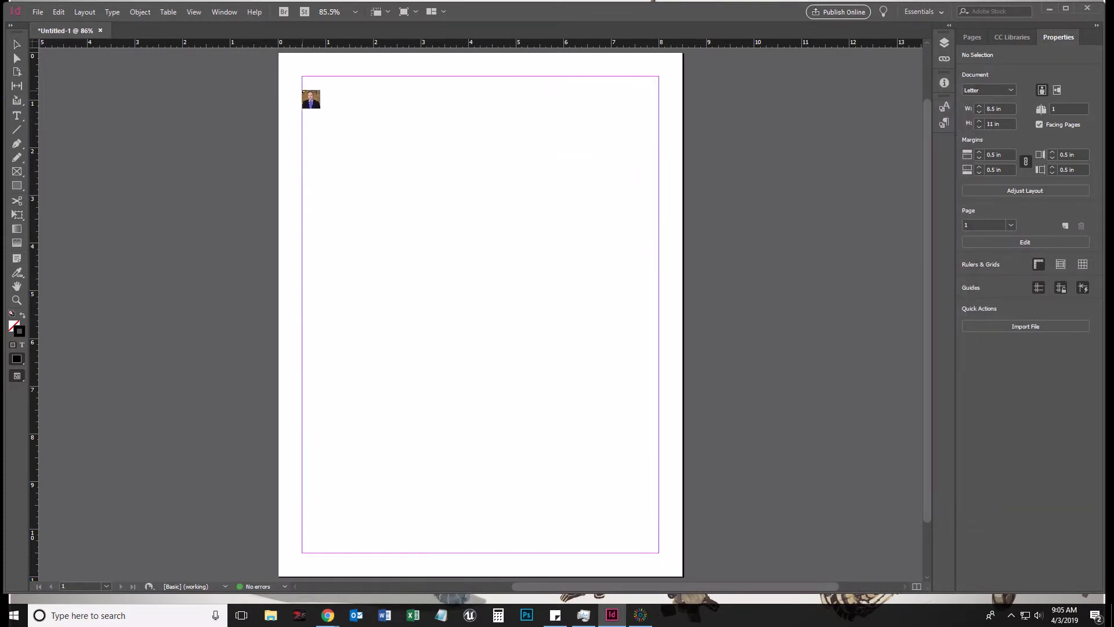
- Place the portrait at the top-left margin, shrink it to about 3.34 in square, and align the image to the top margin
drag(302, 90, 540, 328)
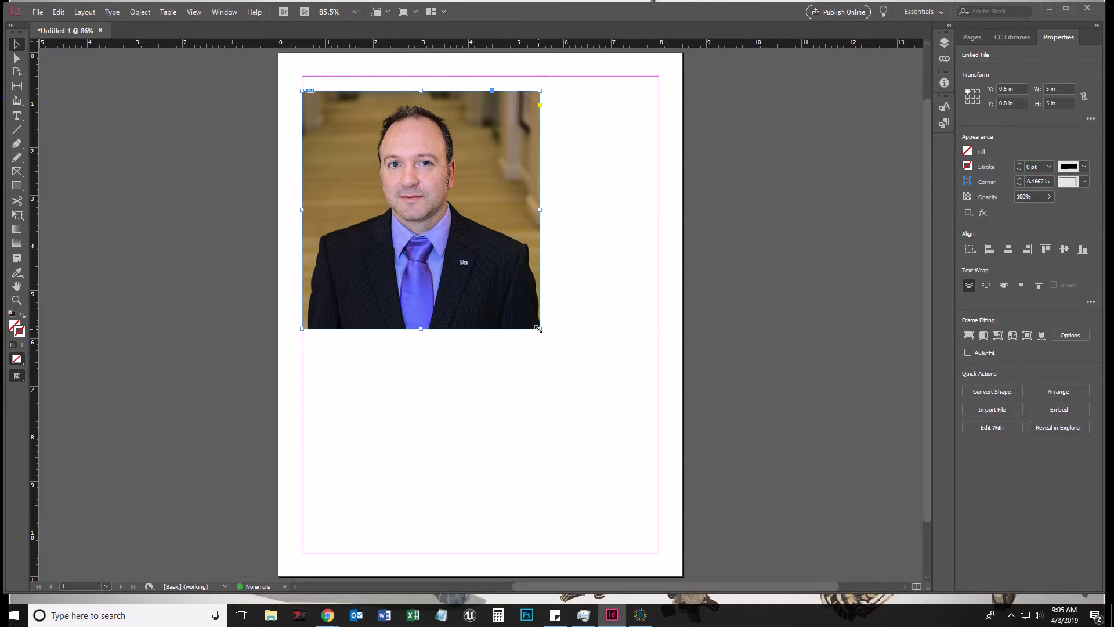
drag(539, 329, 461, 246)
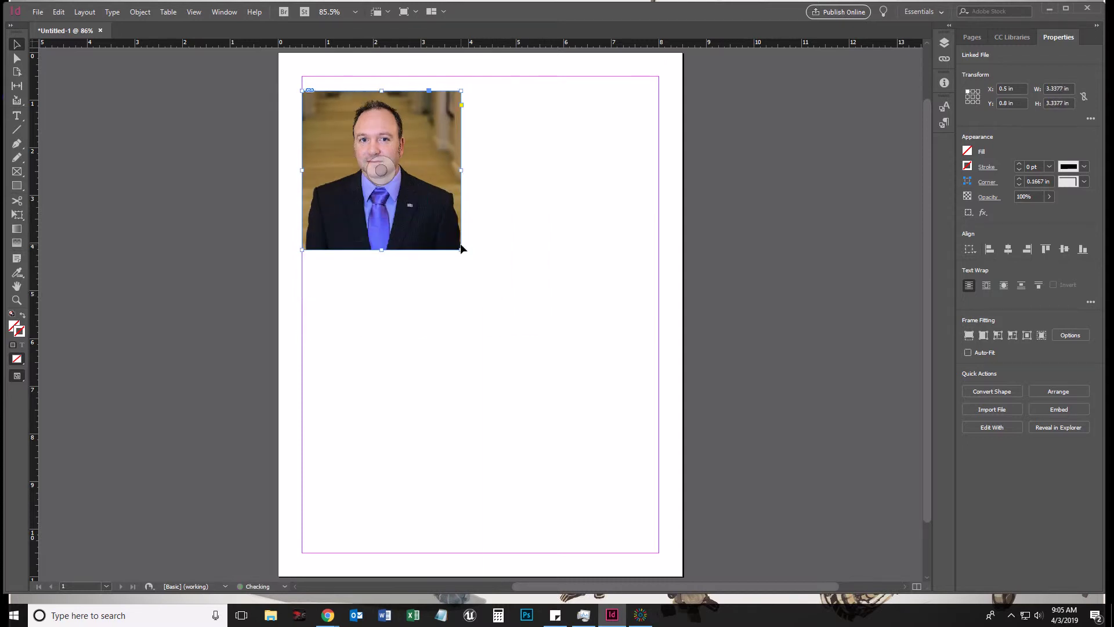
double_click(420, 127)
drag(420, 126, 416, 113)
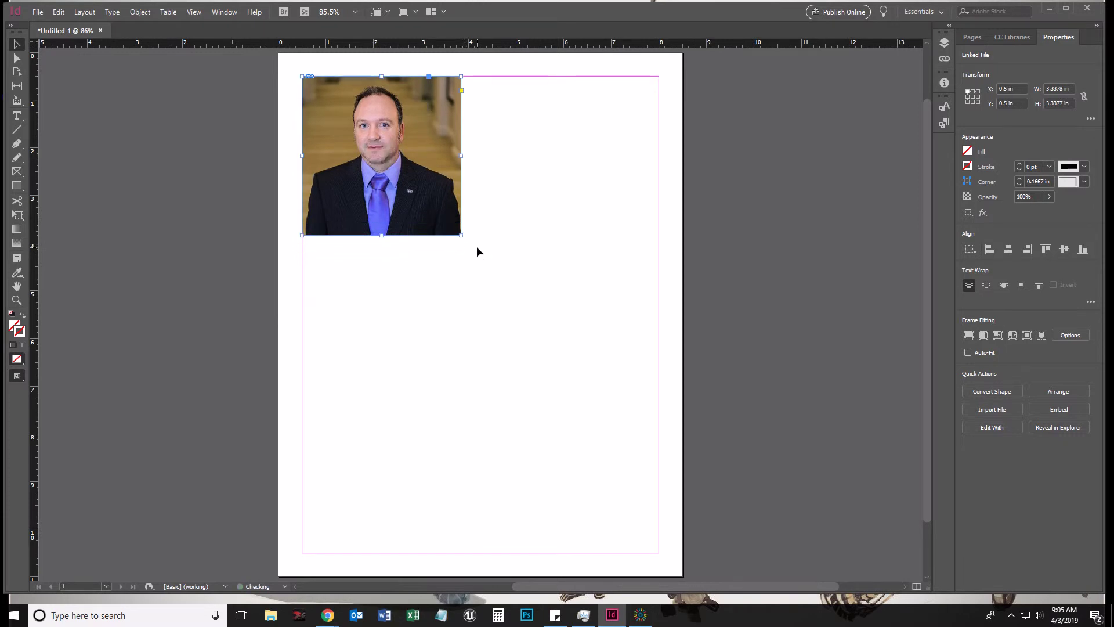
click(462, 235)
click(469, 308)
click(447, 209)
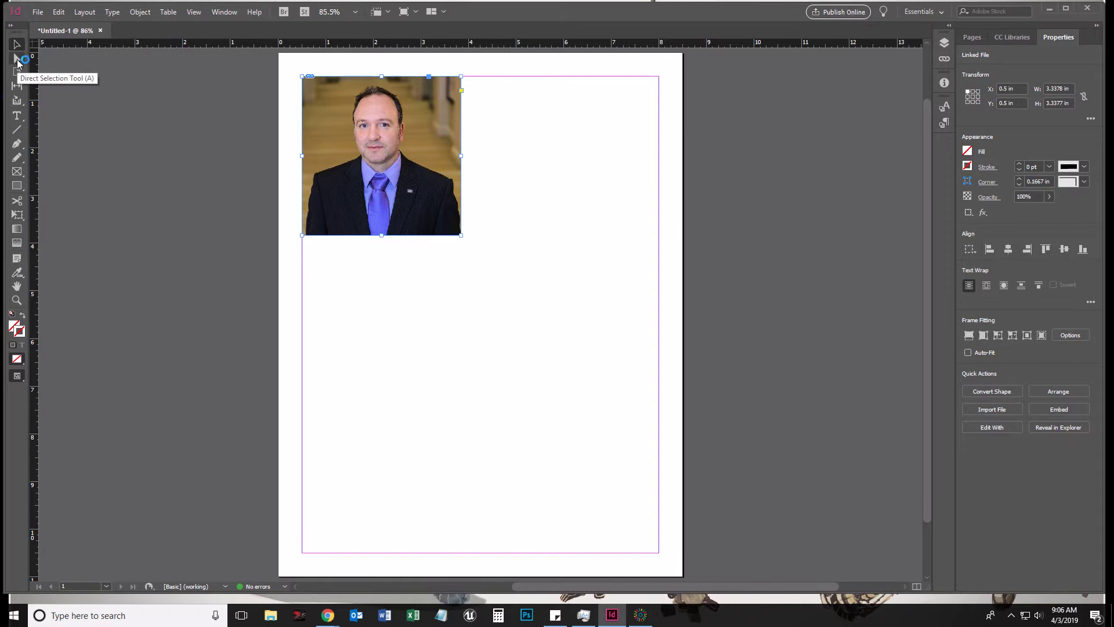
click(17, 58)
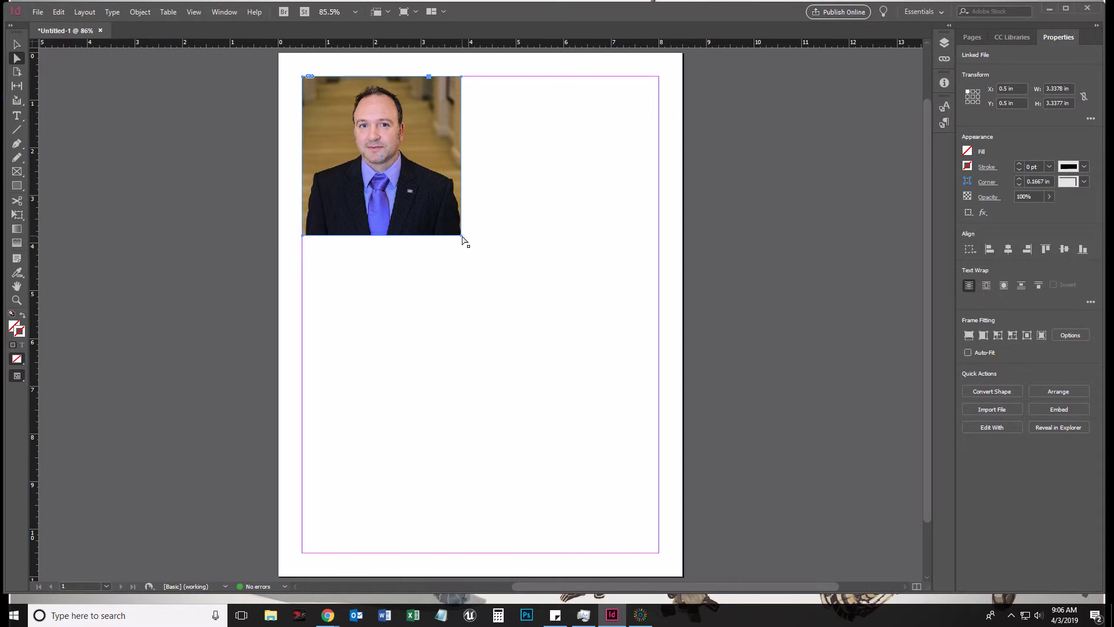
click(463, 281)
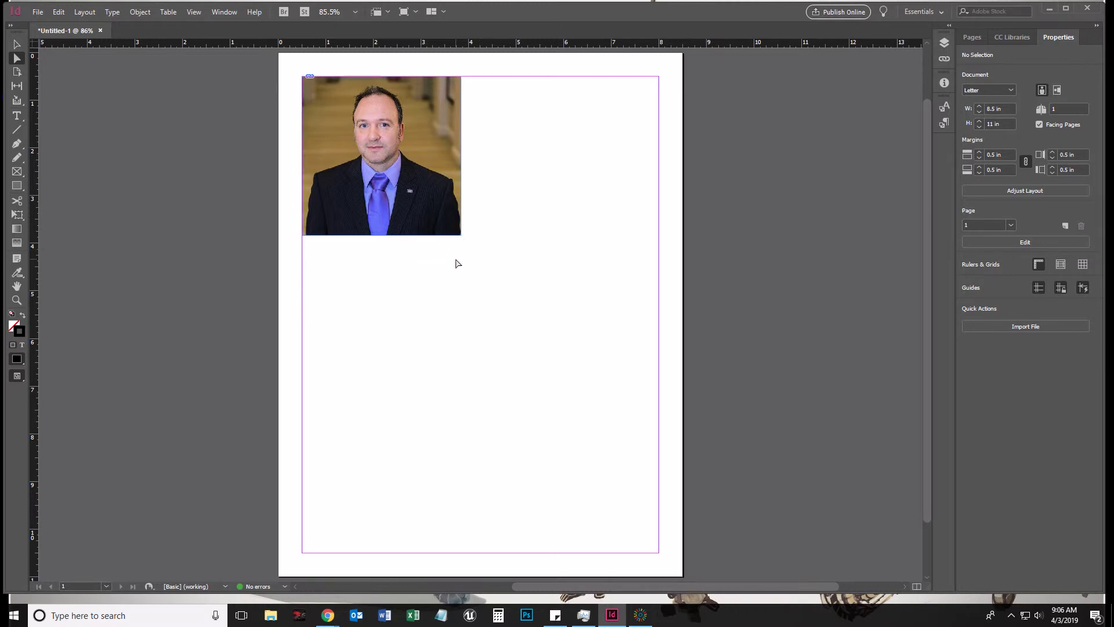
click(17, 44)
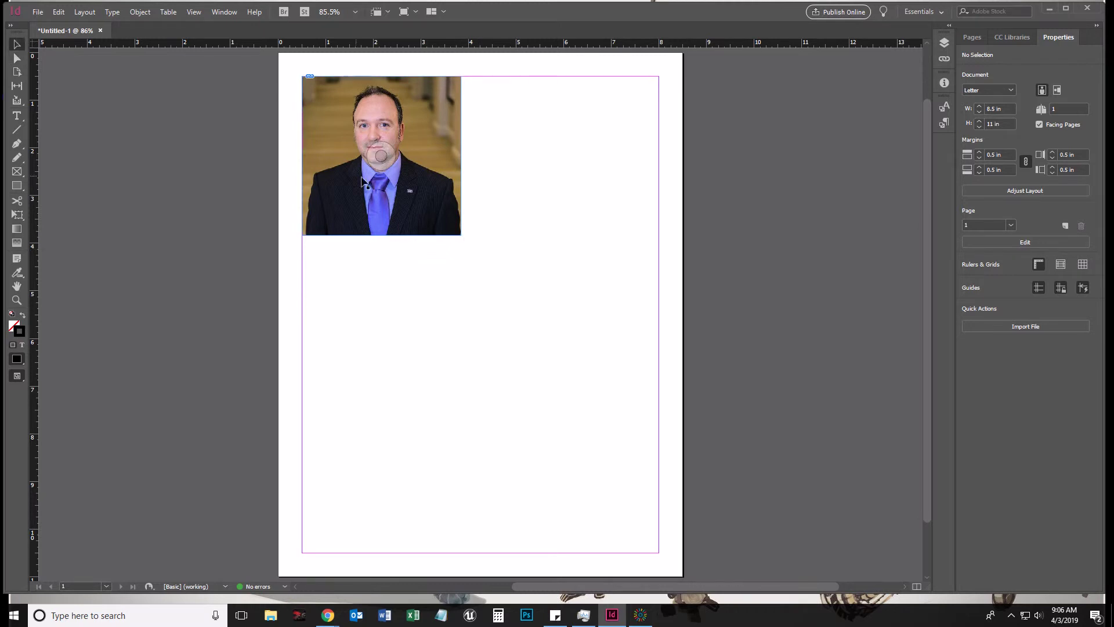
click(380, 156)
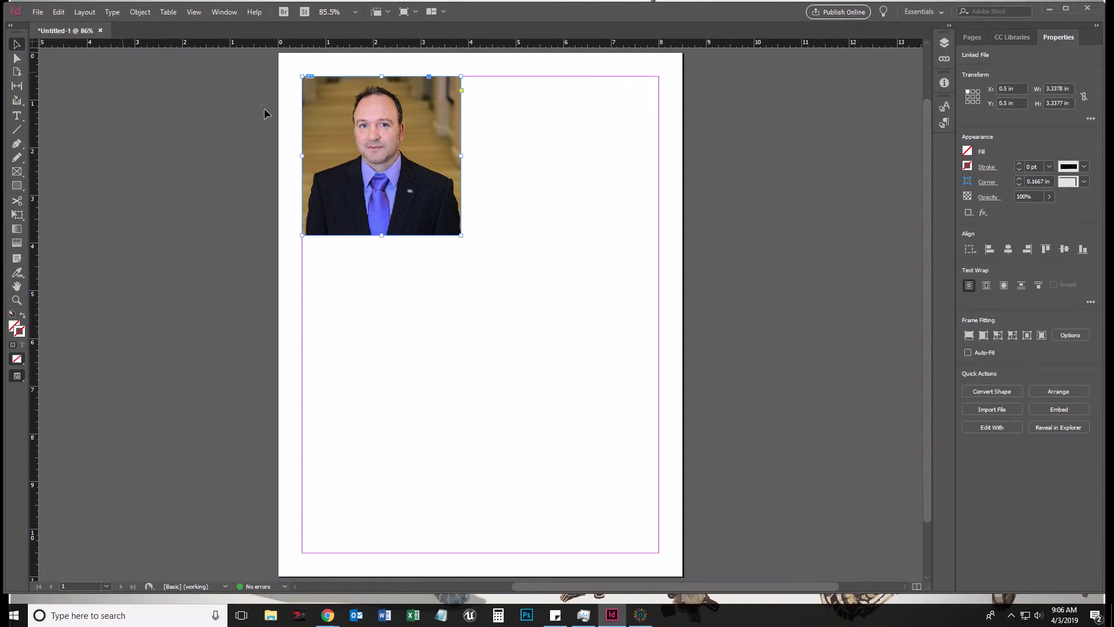
click(16, 58)
drag(462, 238, 574, 276)
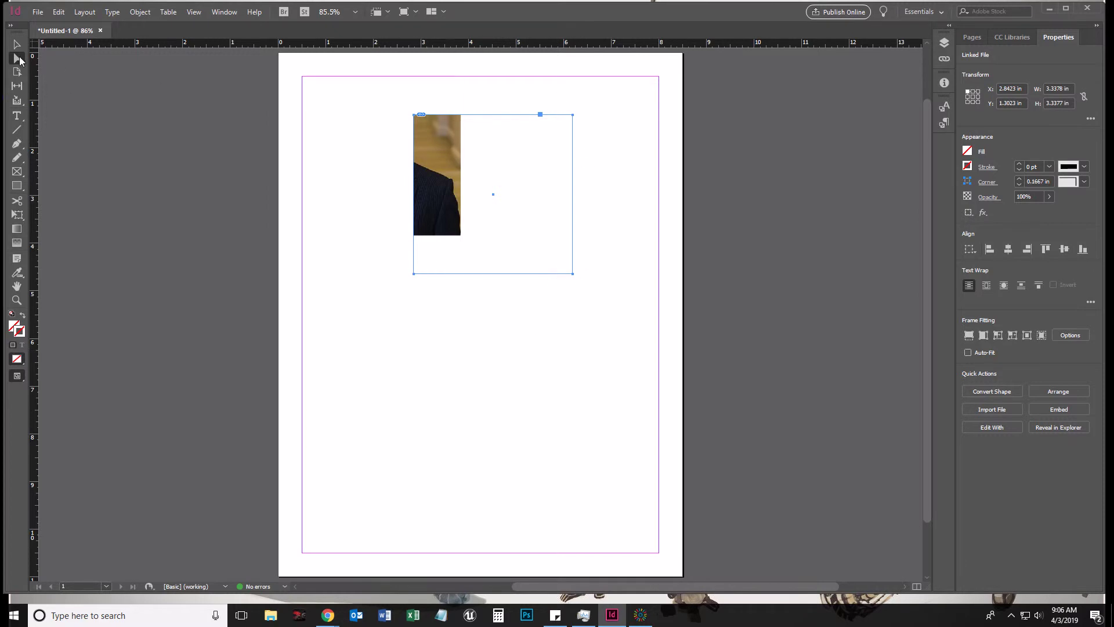
click(17, 59)
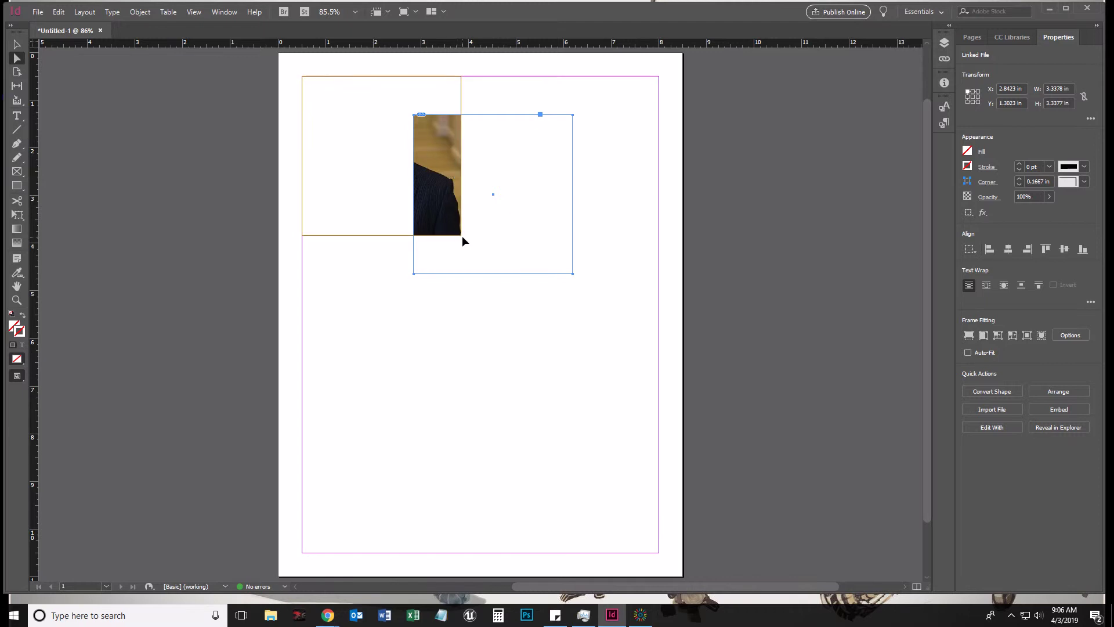
key(ctrl+z)
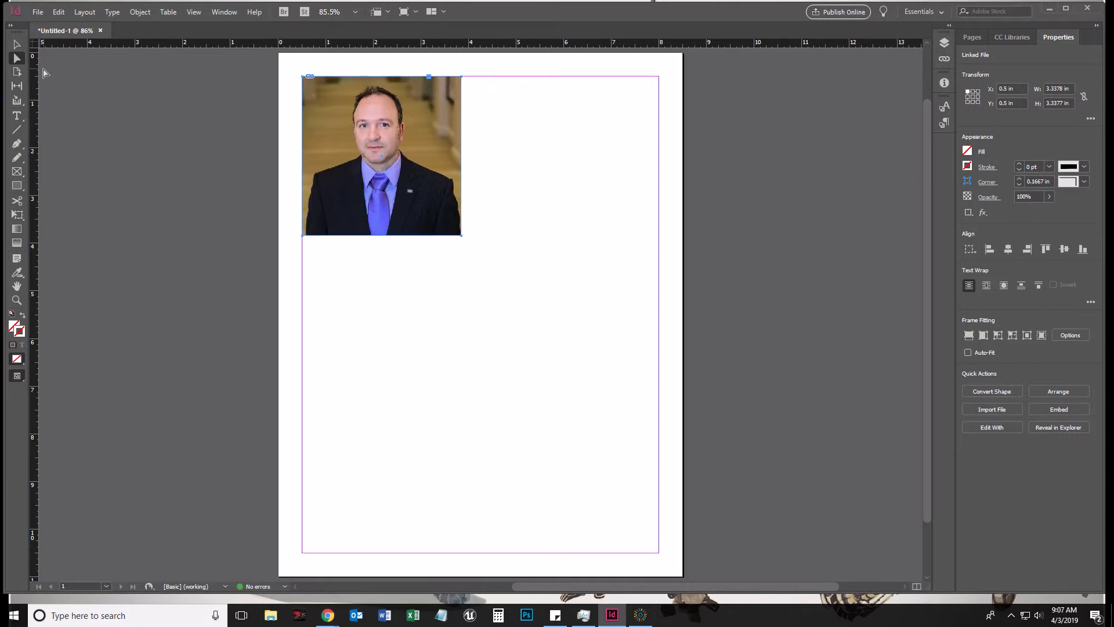
click(475, 165)
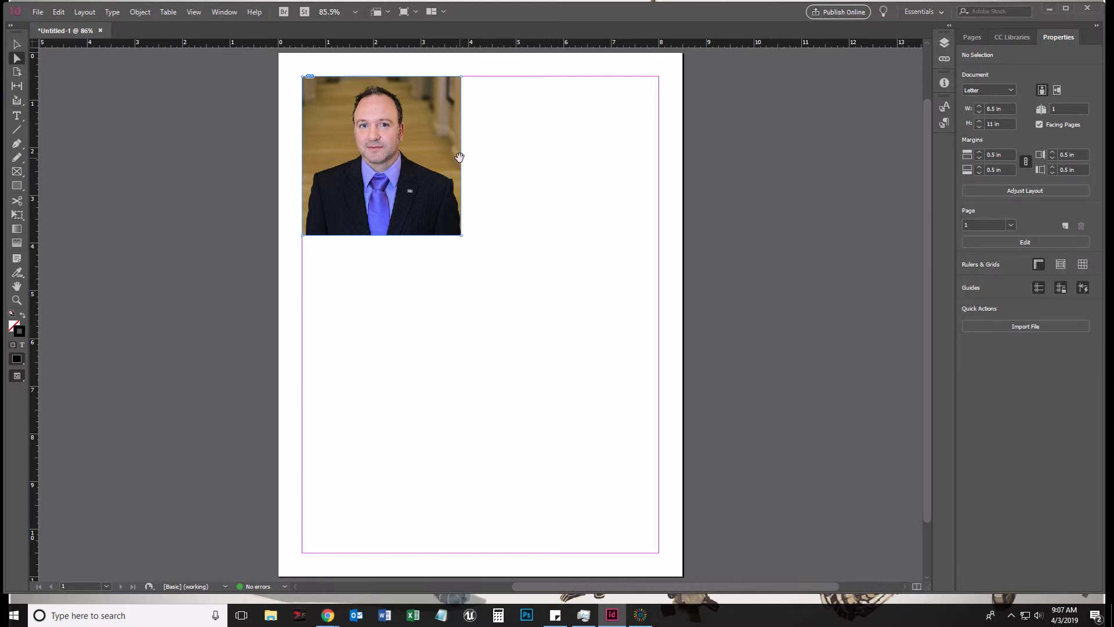
drag(458, 158, 444, 178)
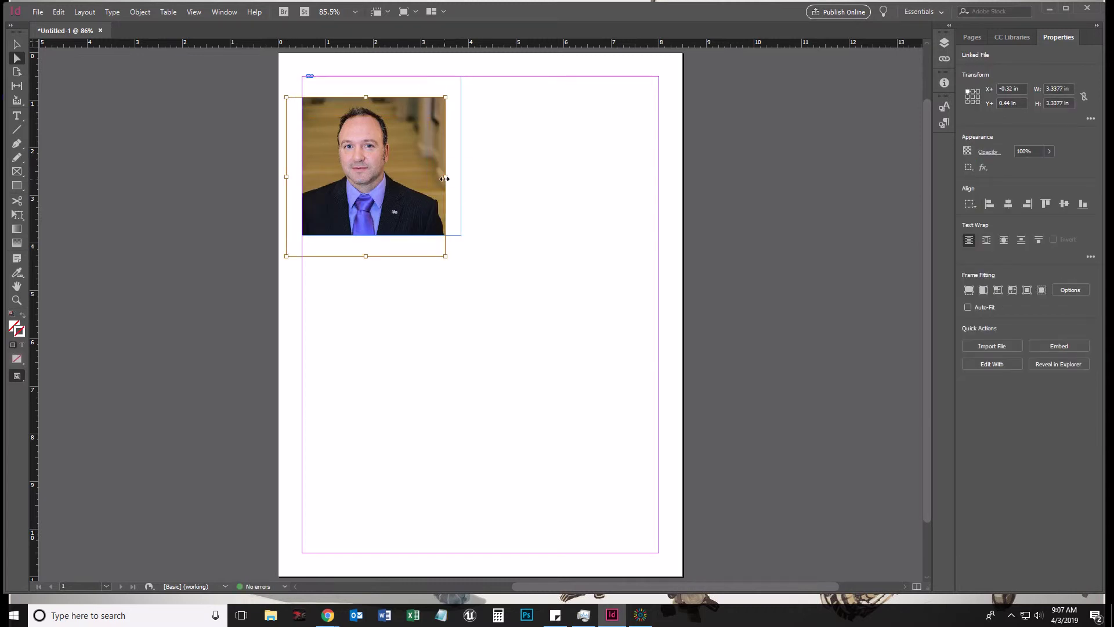
key(ctrl+alt+e)
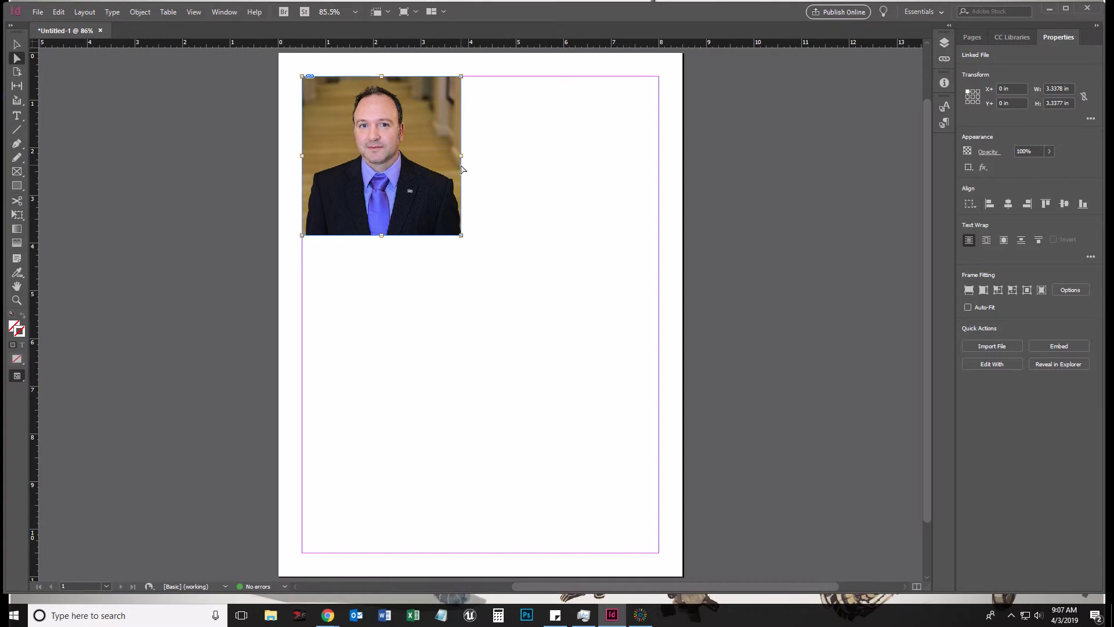
click(477, 169)
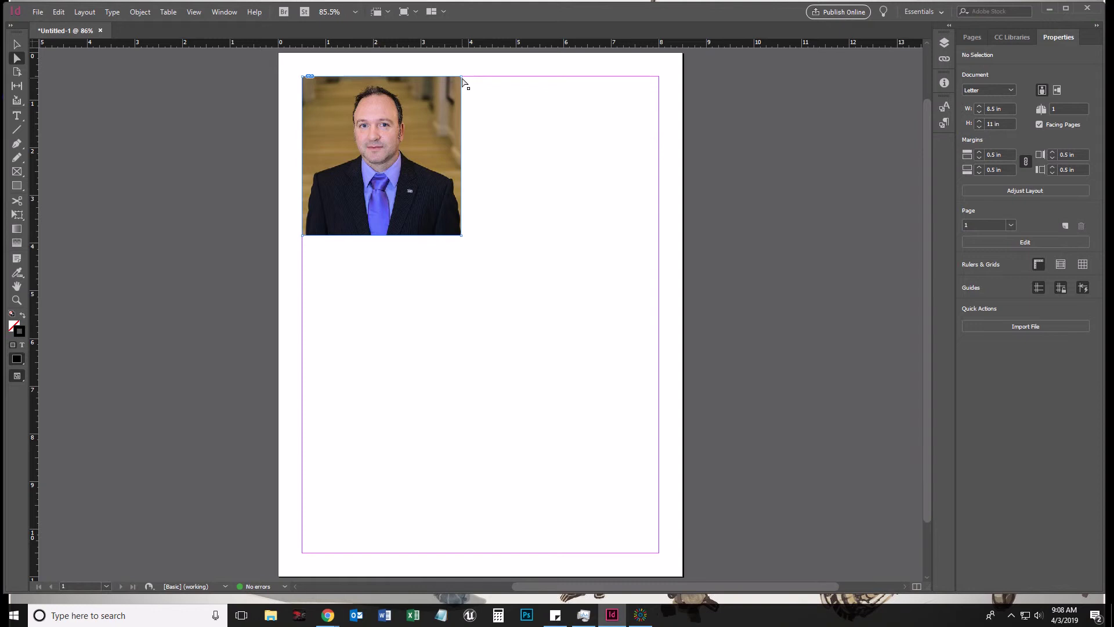
- Pull the frame's top-right and top-left corners inward to crop the photo into a trapezoid
drag(462, 78, 407, 82)
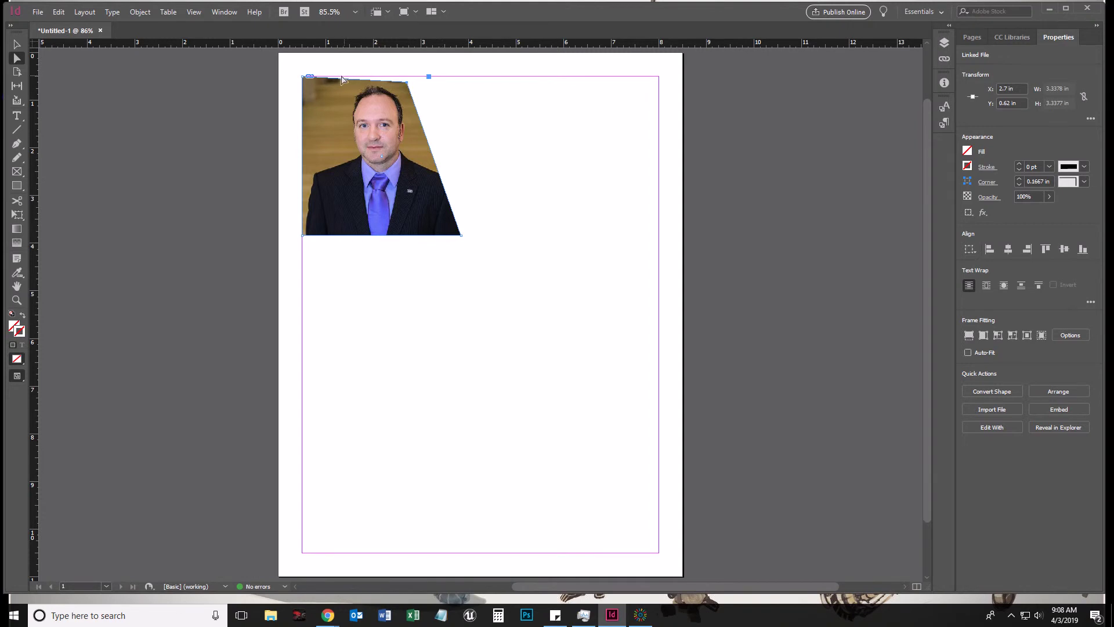
drag(303, 79, 349, 85)
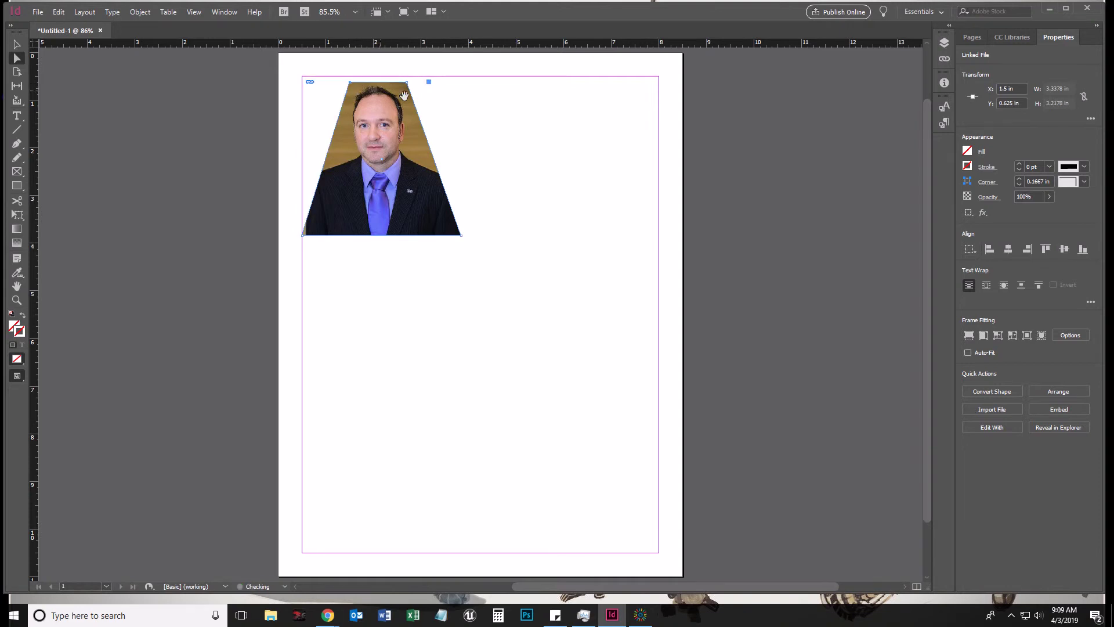
click(549, 129)
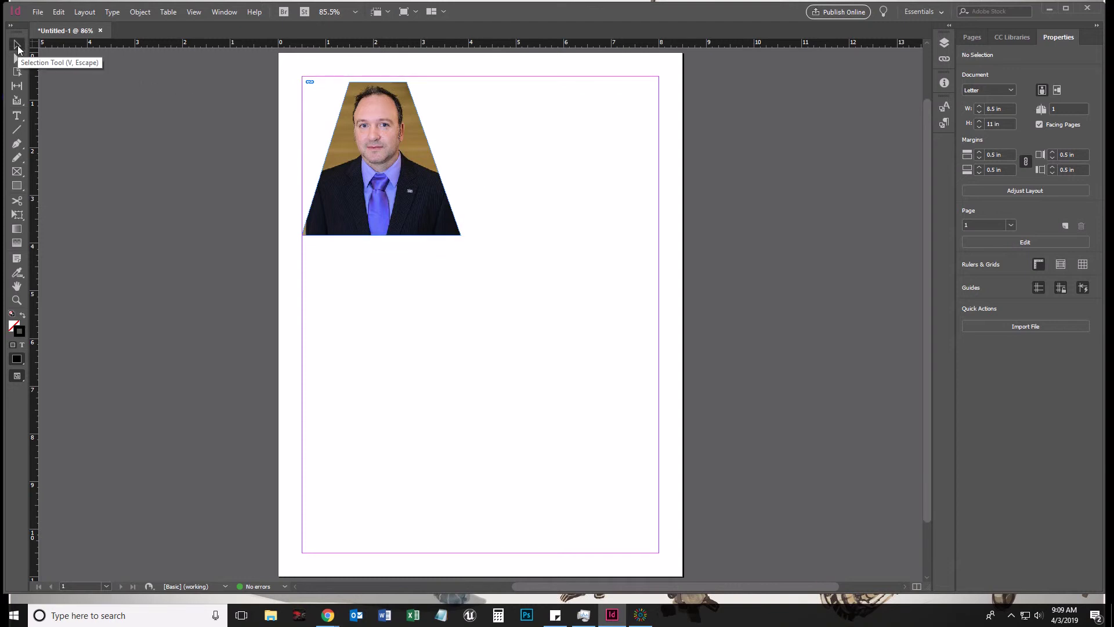
- Move the trapezoid photo frame to the 0.5 in, 0.5 in margin corner
click(401, 219)
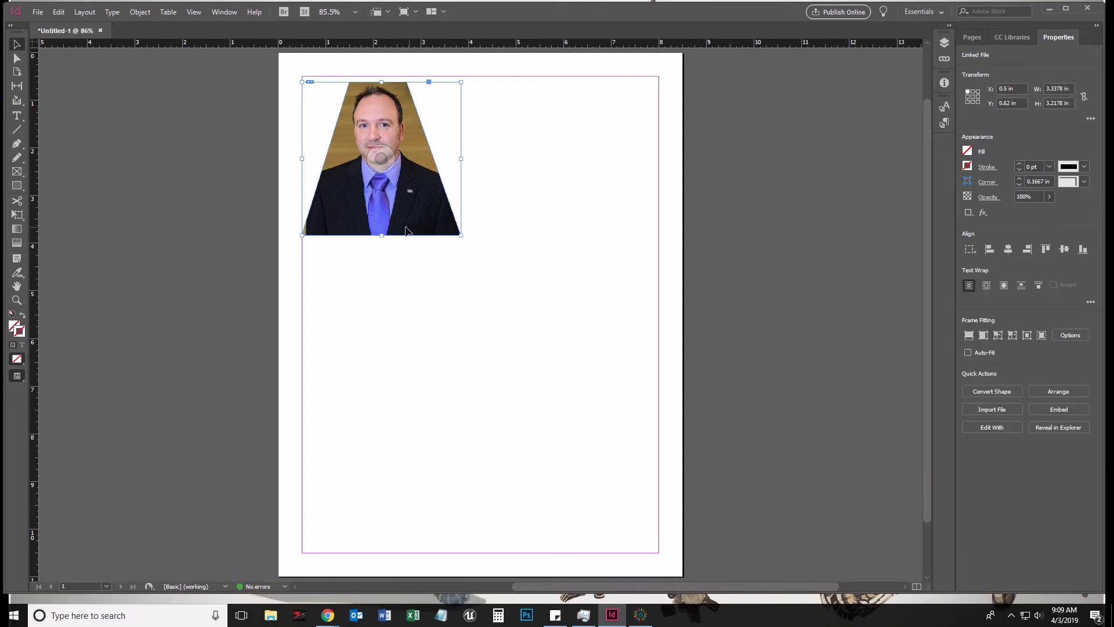
mouse_move(401, 220)
mouse_down()
mouse_move(489, 252)
mouse_move(493, 269)
mouse_move(344, 249)
mouse_move(412, 223)
mouse_move(408, 215)
mouse_up()
click(441, 311)
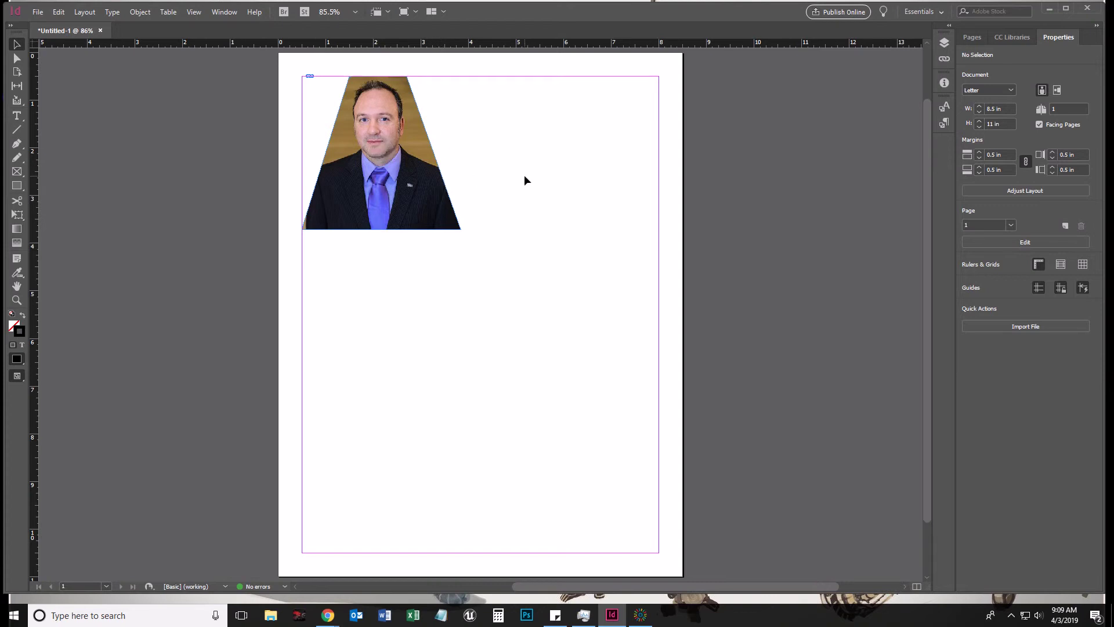
click(430, 221)
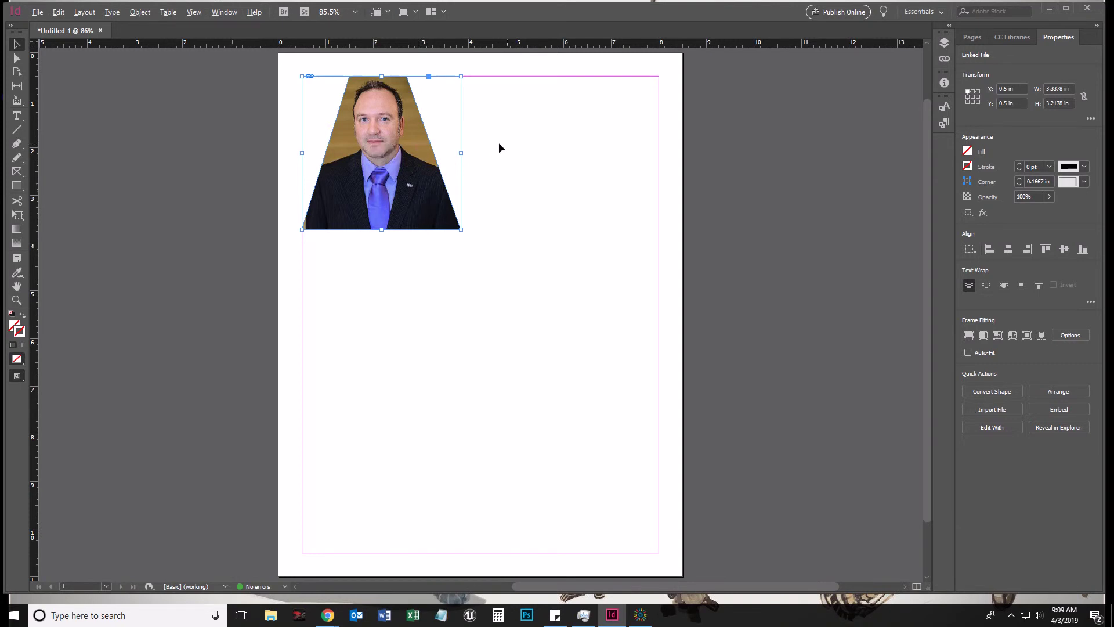
- Alt-drag a copy of the trapezoid frame to the right and check both images in the Layers panel
drag(416, 208, 574, 208)
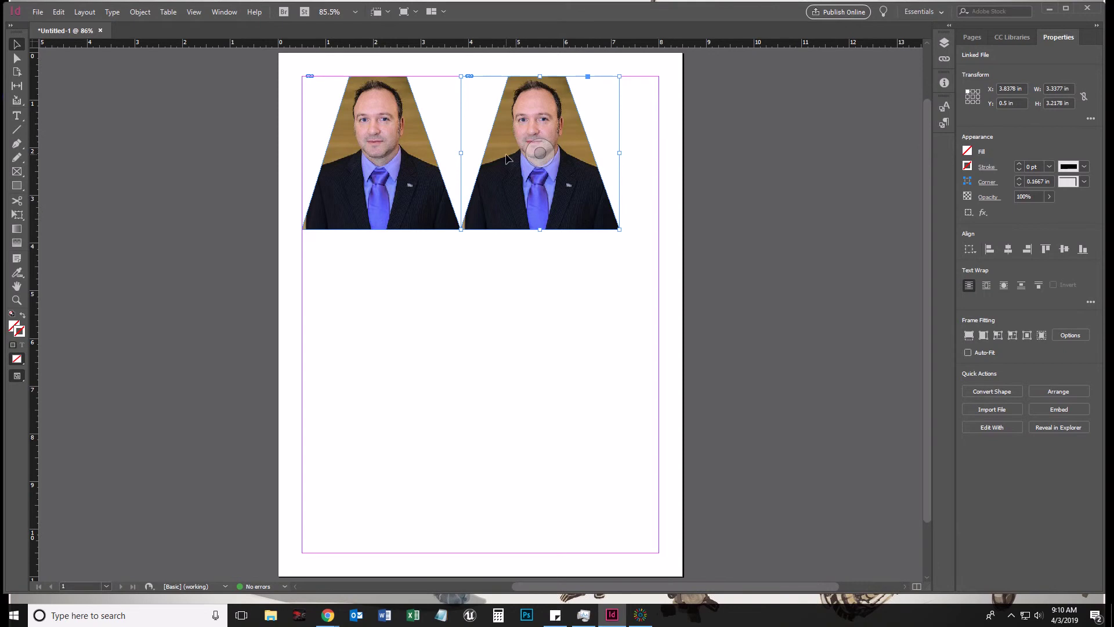
click(942, 43)
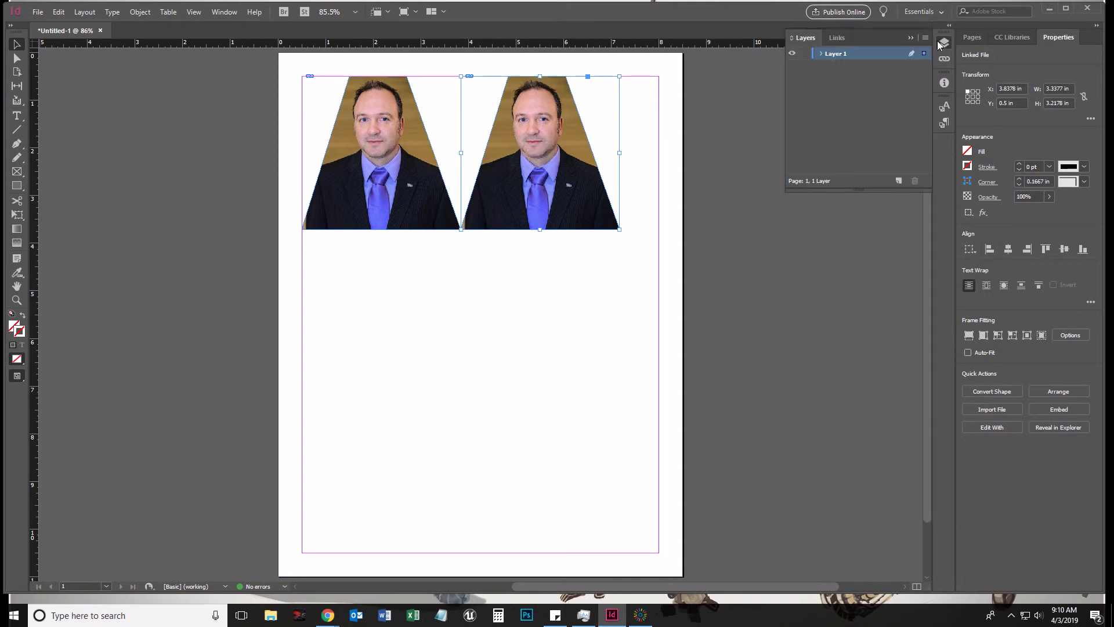
click(820, 53)
click(836, 67)
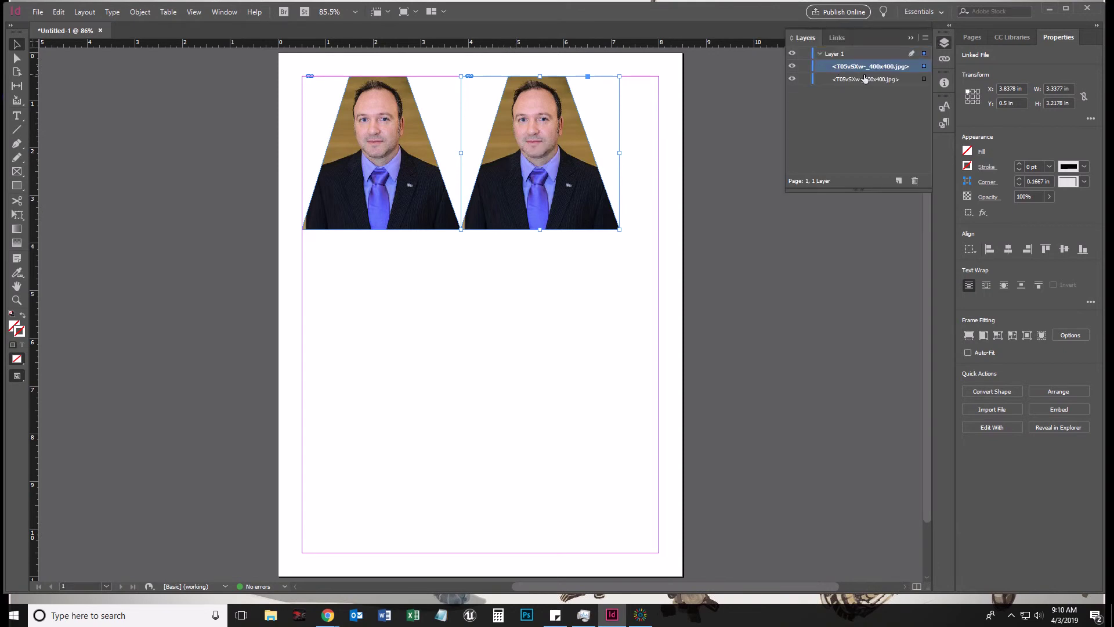
click(862, 79)
click(849, 68)
click(842, 80)
click(846, 67)
click(820, 53)
click(910, 38)
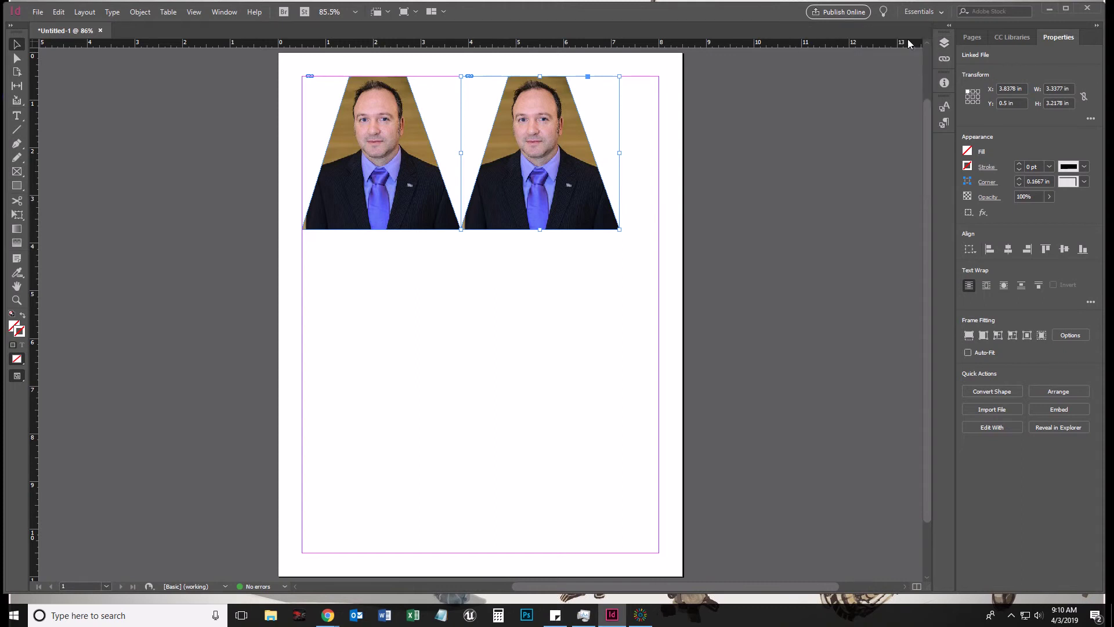
- Nudge the copy right to about 4.05 in, leaving a small gap between the frames
click(527, 281)
click(491, 225)
key(Right)
key(Right)
key(Right)
key(Right)
key(Right)
key(Right)
key(Right)
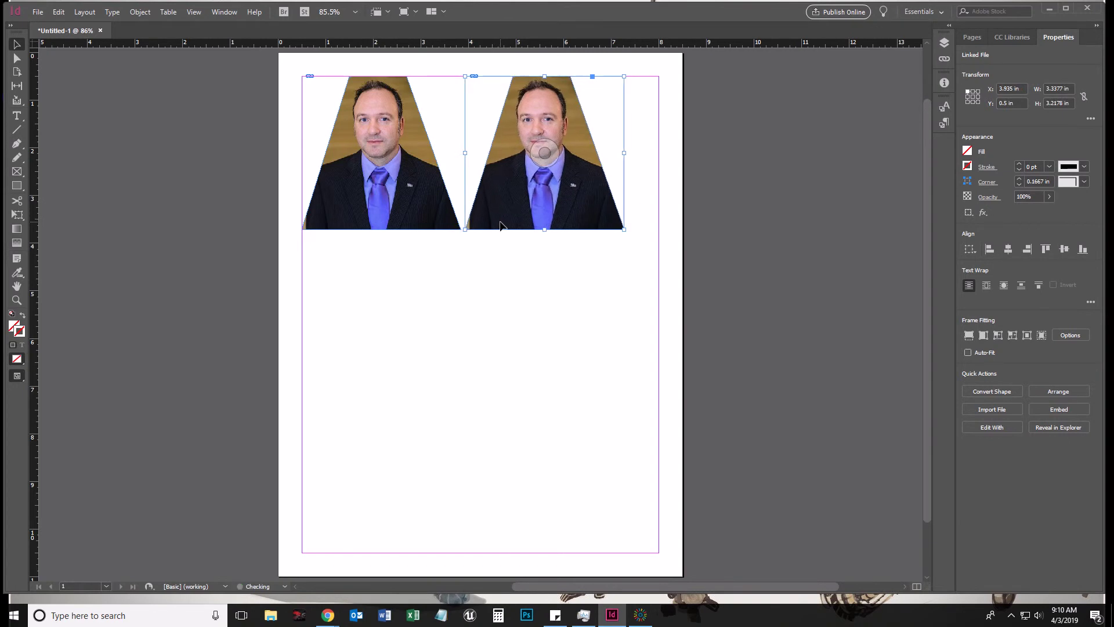
key(Right)
key(Right)
key(Right)
key(Right)
key(Right)
key(Right)
key(Right)
key(Right)
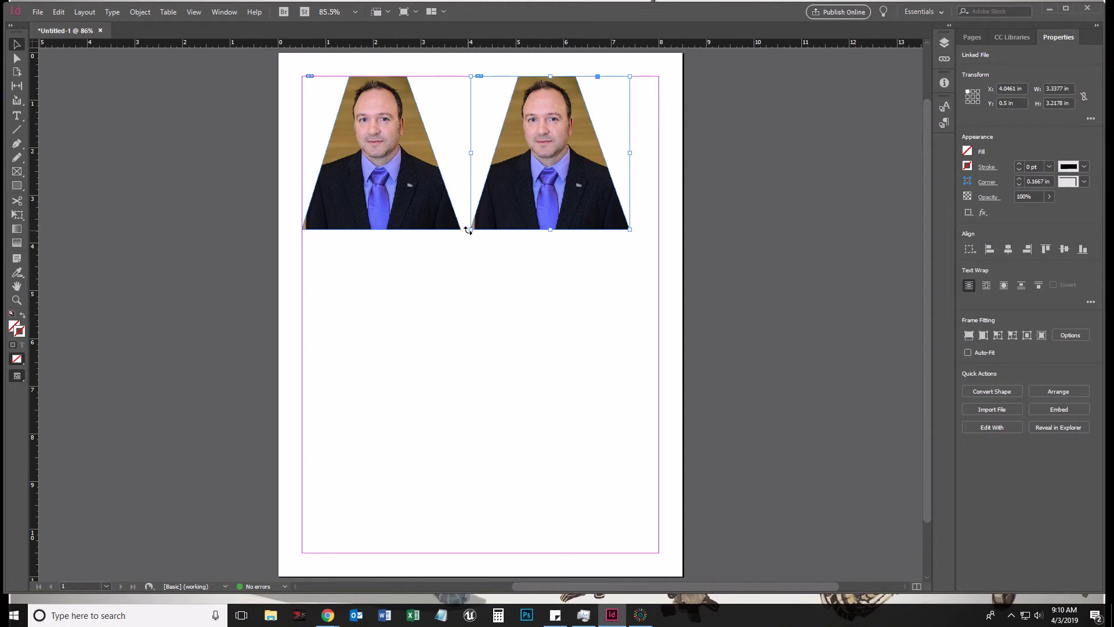
click(17, 58)
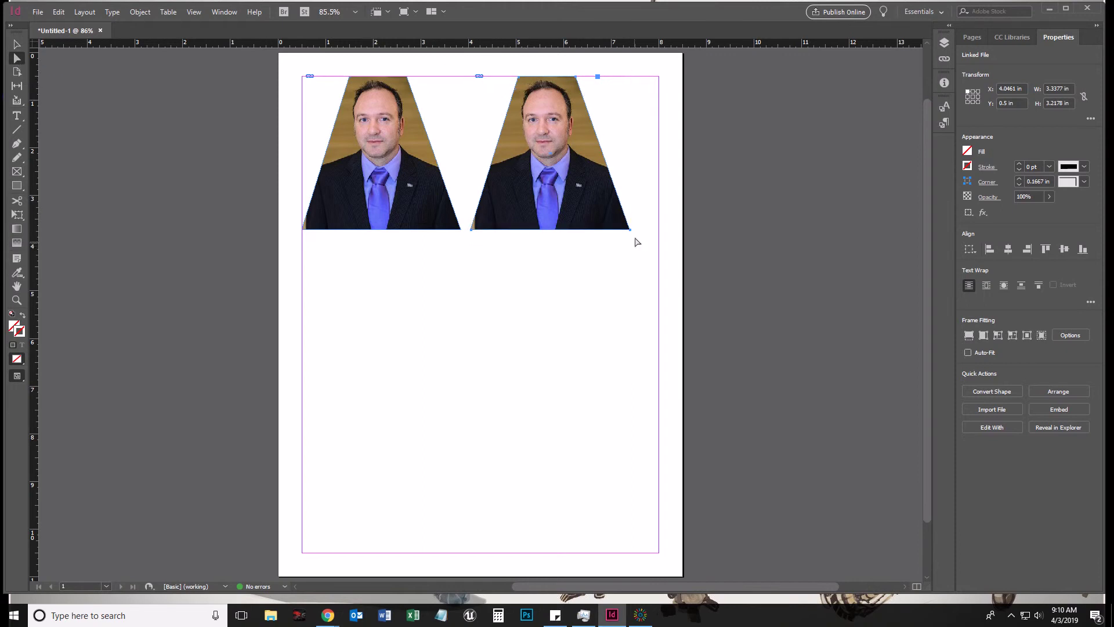
click(472, 239)
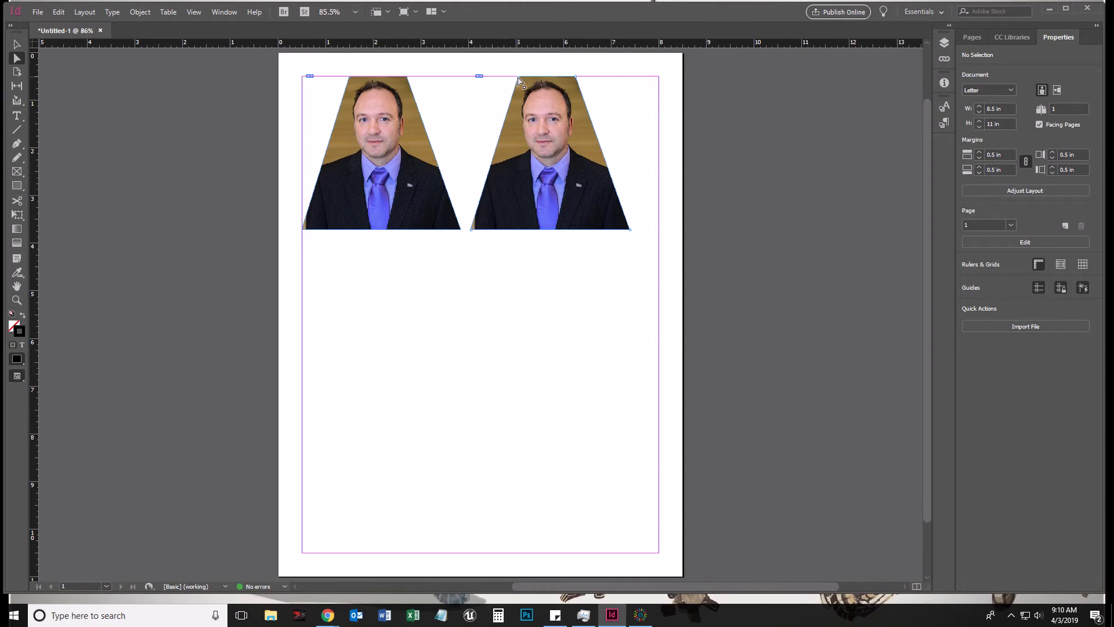
- Drag the second frame's top-left corner left and slide its photo to about -1.16 in, -0.12 in
drag(518, 79, 421, 82)
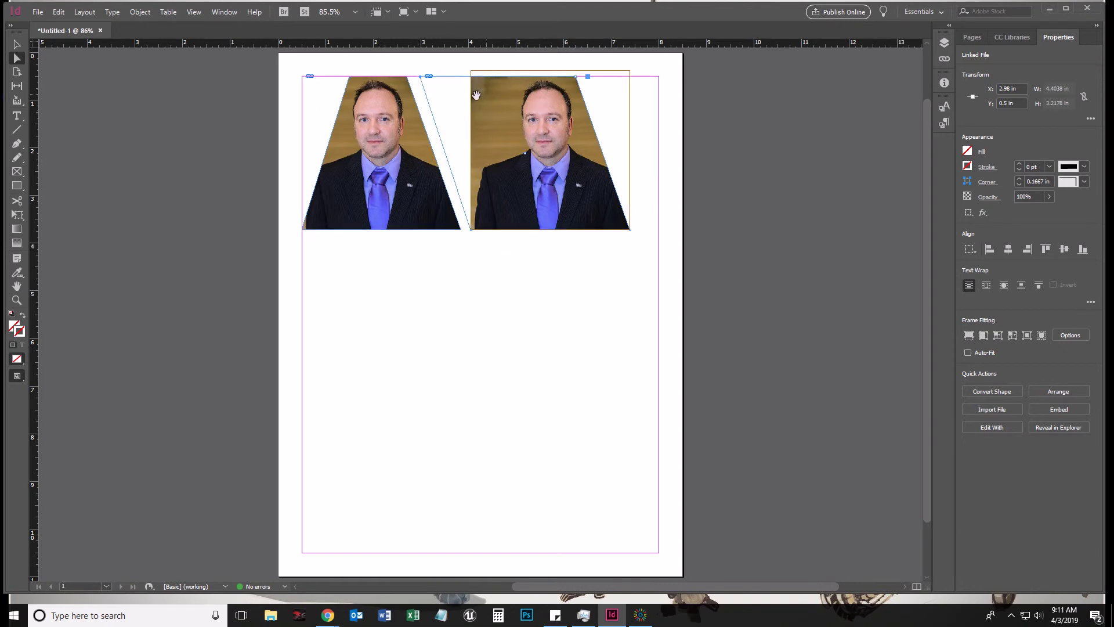
click(534, 152)
drag(534, 152, 483, 139)
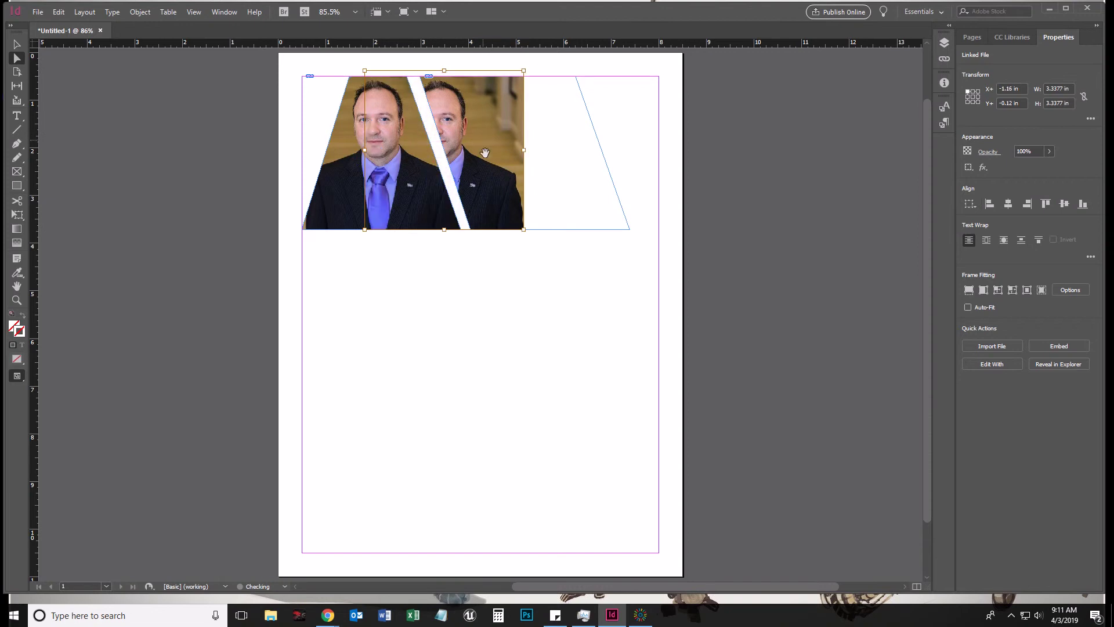
- Slide the first frame's photo right to about 1.24 in, -0.12 in to continue the portrait across the gap
click(493, 260)
click(416, 187)
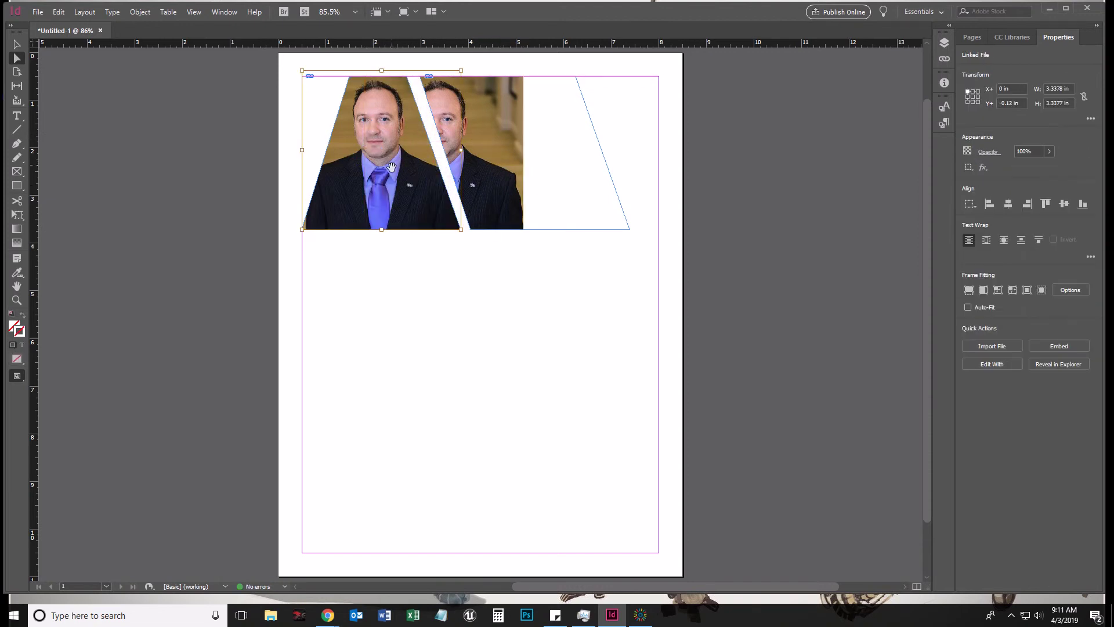
drag(391, 167, 436, 167)
click(470, 296)
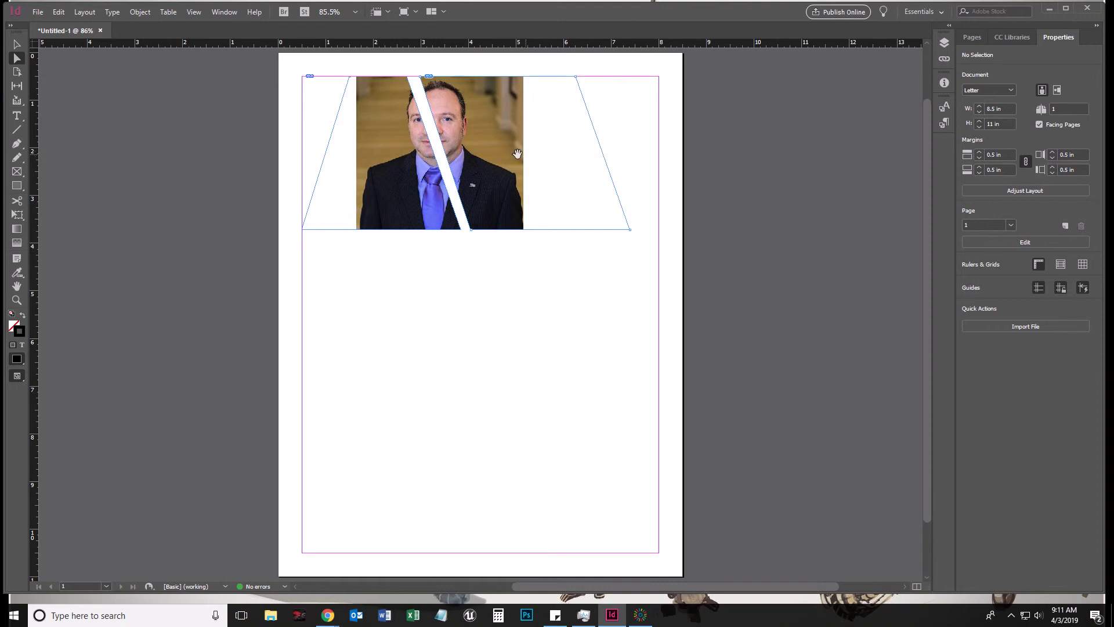
- Move the right frame's outer edge inward against the photo
click(600, 153)
click(603, 162)
drag(594, 159, 497, 159)
click(495, 277)
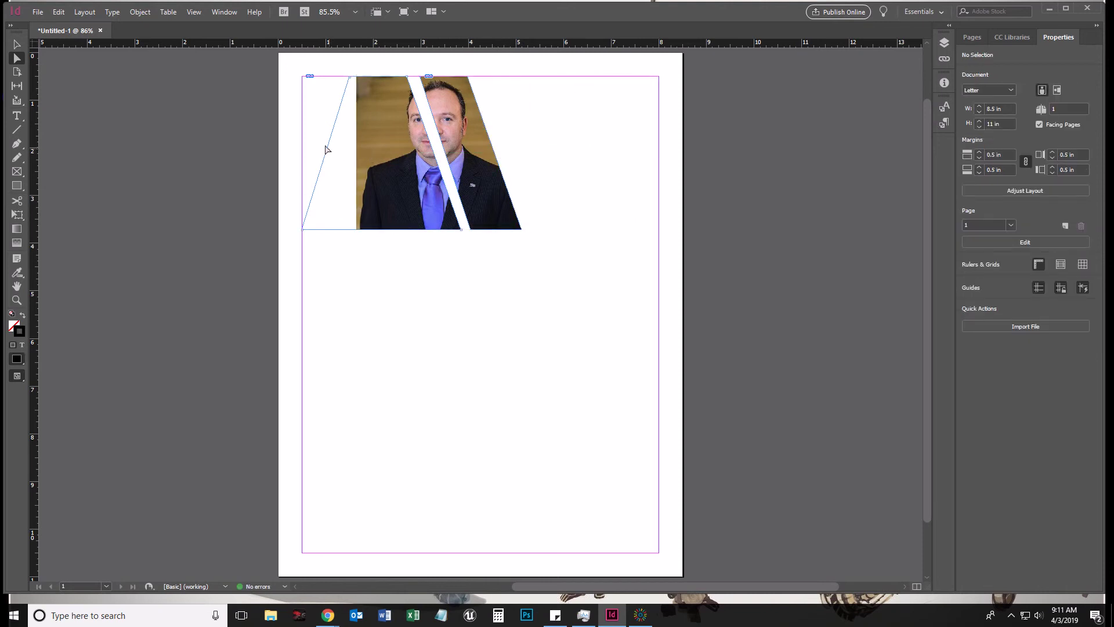
- Shift the left frame's bottom-left point right so its outer edge slants in parallel
drag(331, 150, 356, 149)
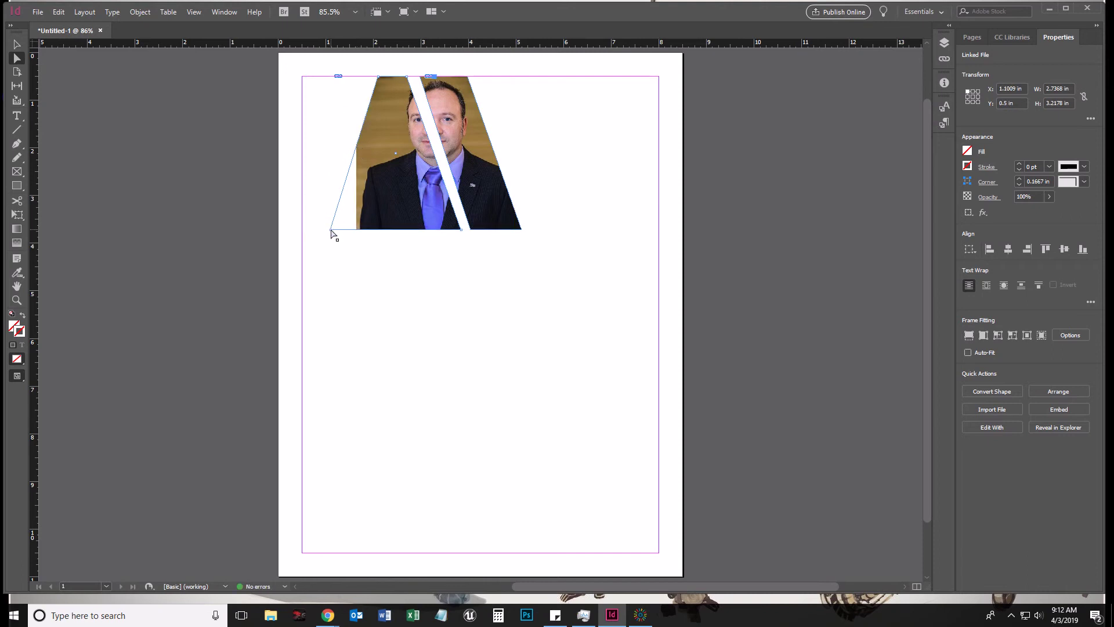
drag(331, 231, 417, 232)
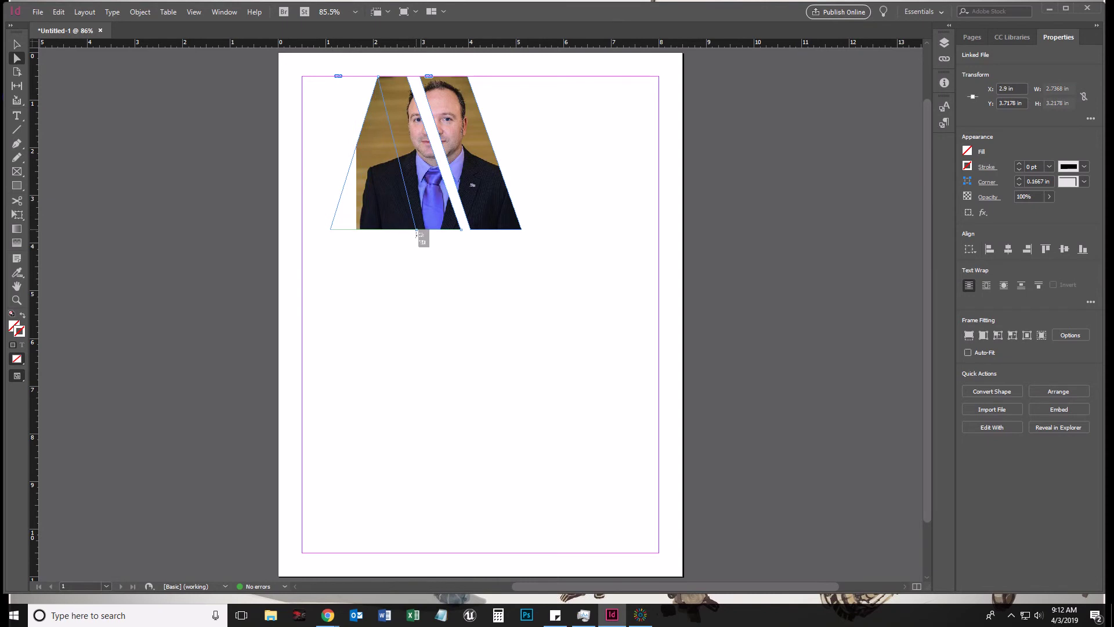
drag(417, 232, 419, 233)
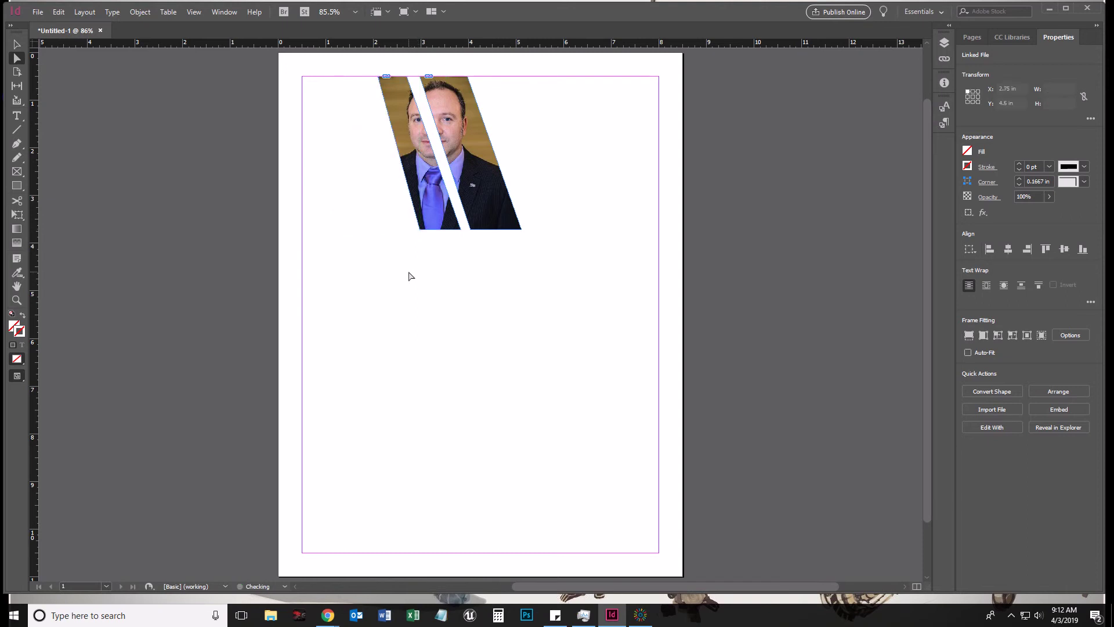
click(408, 273)
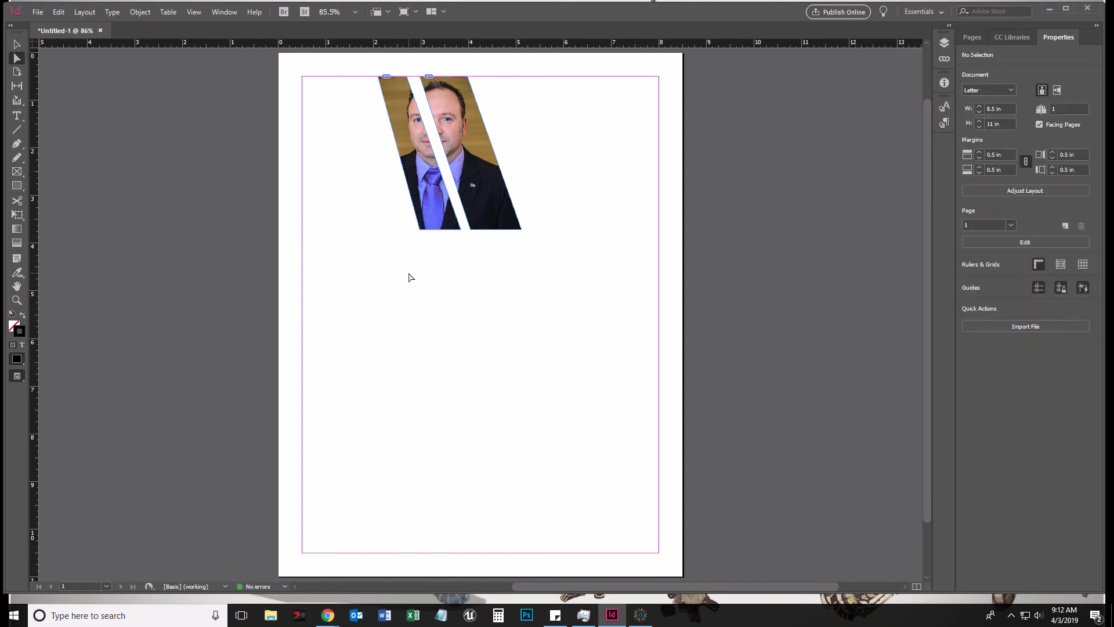
- Switch to the Polygon tool, drawing a test hexagon and undoing it
click(17, 187)
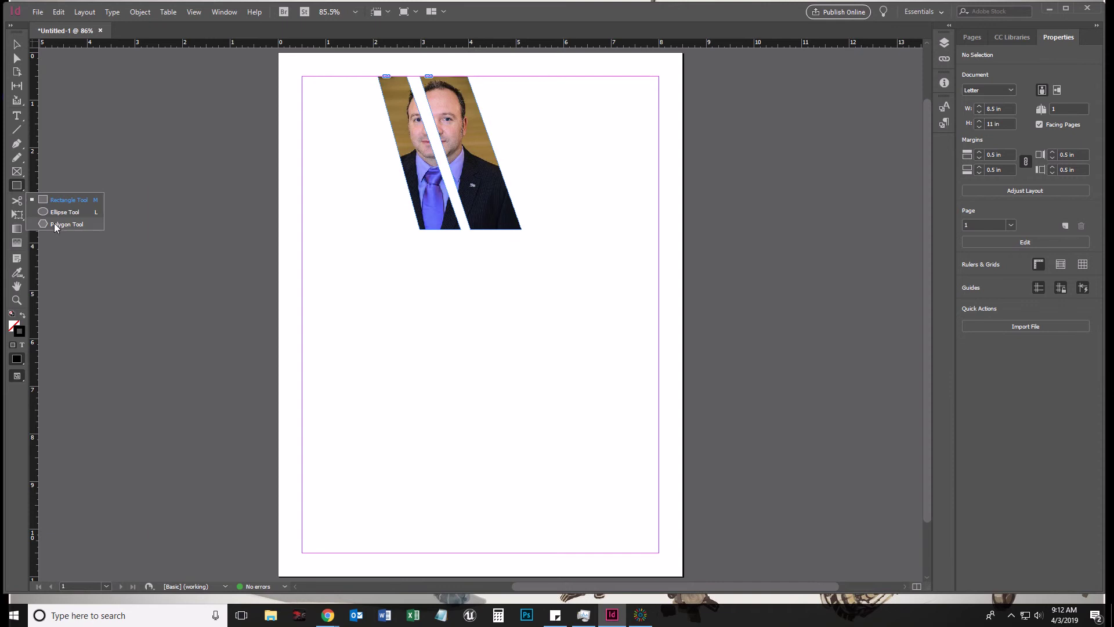
click(55, 224)
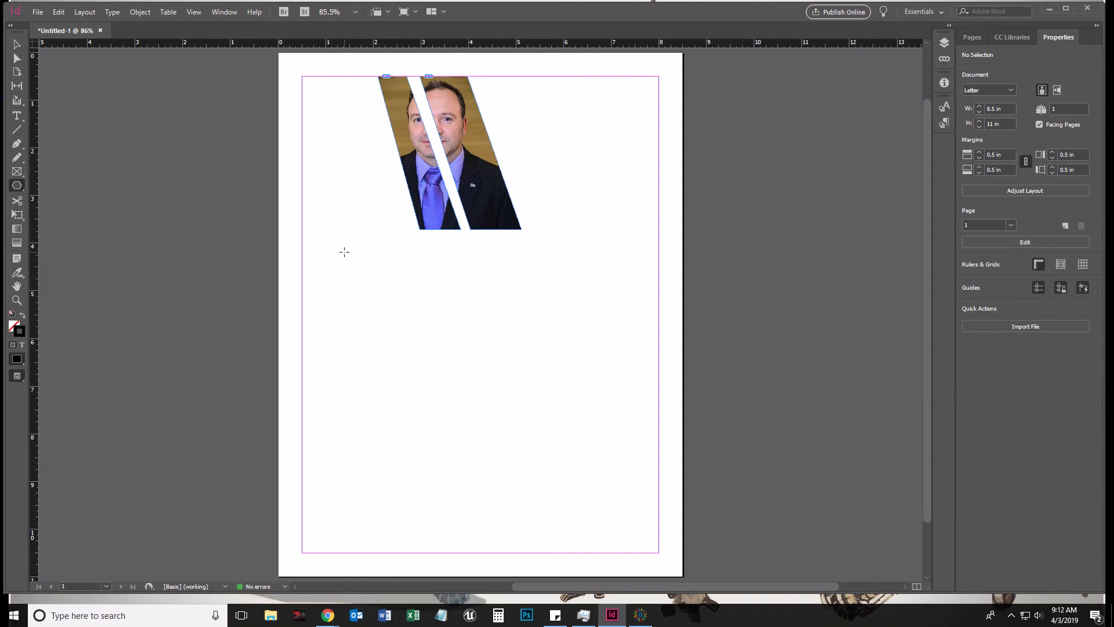
right_click(343, 253)
click(332, 254)
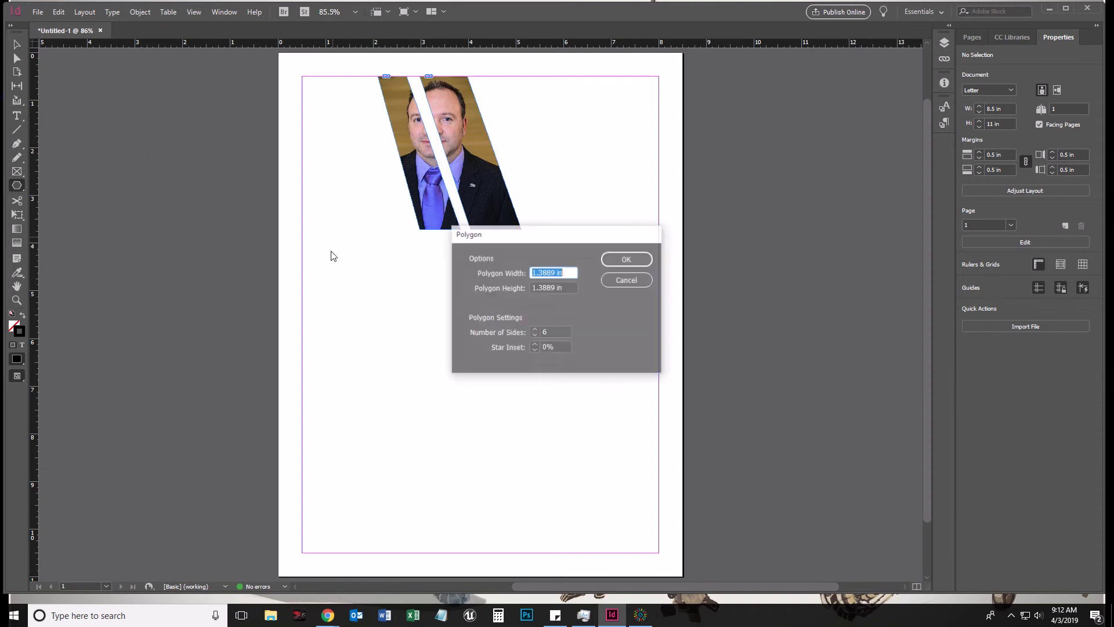
click(618, 281)
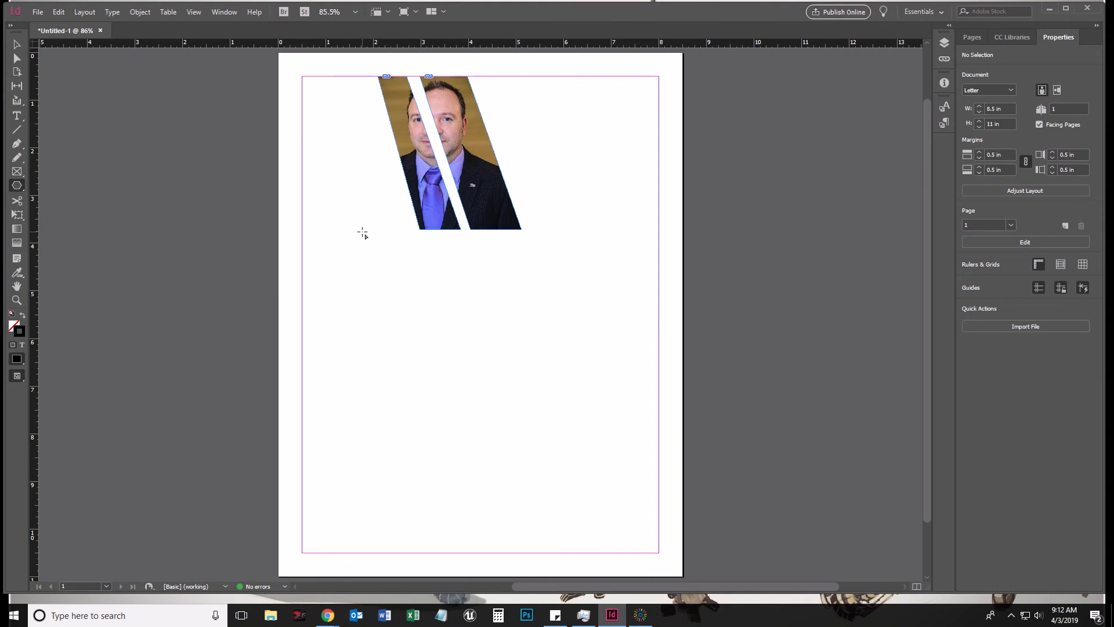
drag(328, 218, 359, 261)
key(ctrl+z)
- Create a 1 in × 1 in, 3-sided triangle below-left of the photo strips
right_click(346, 241)
click(338, 242)
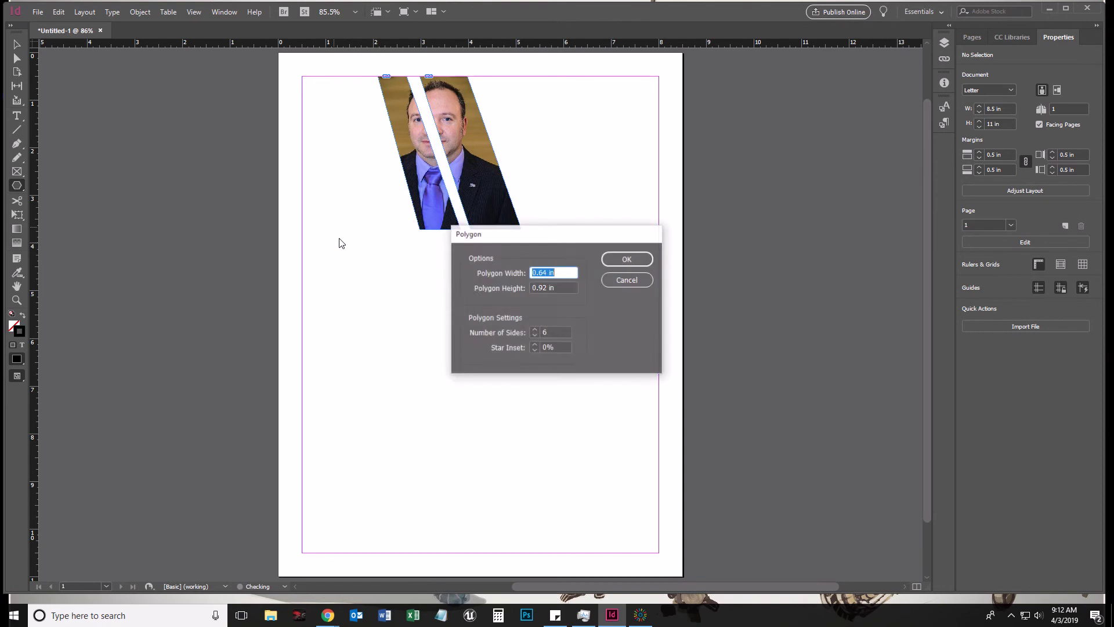
click(617, 284)
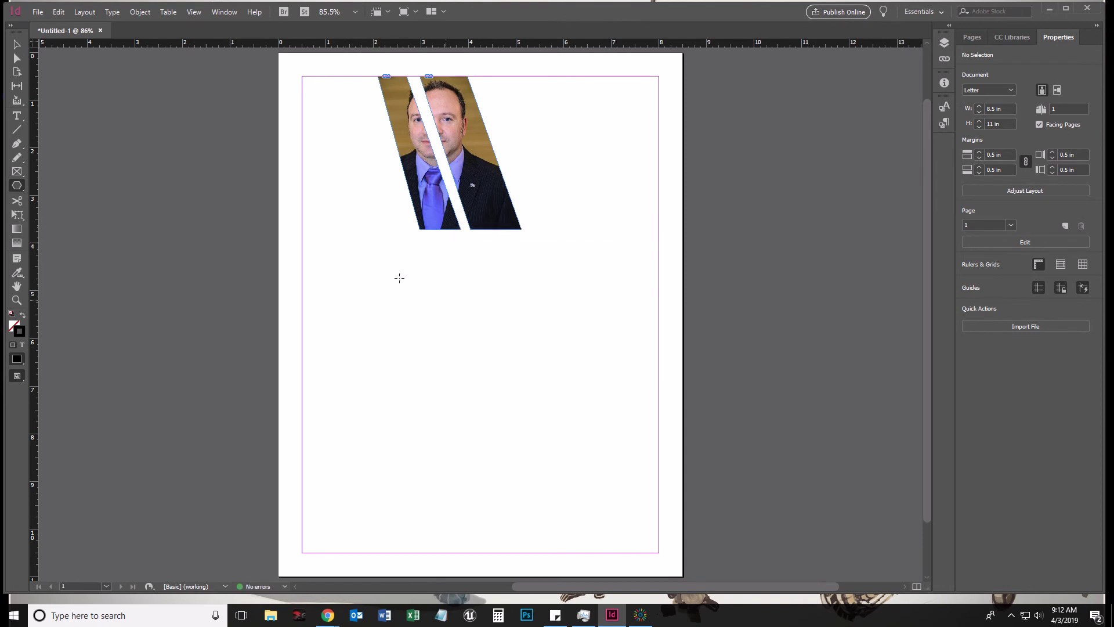
click(349, 231)
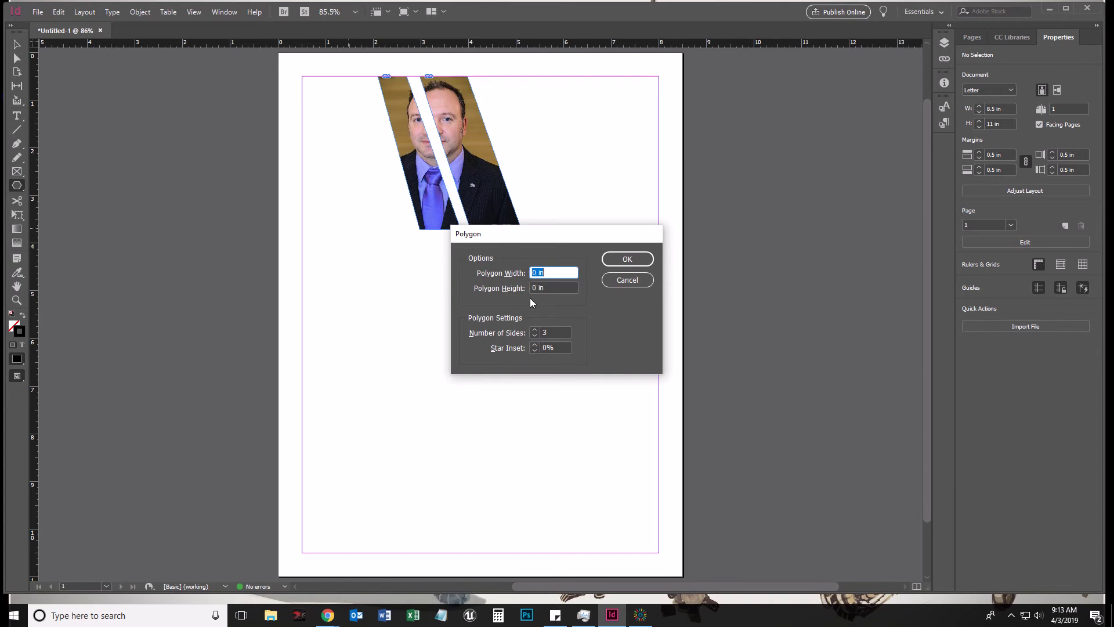
click(534, 273)
drag(536, 272, 530, 290)
text(1)
text(1)
click(623, 258)
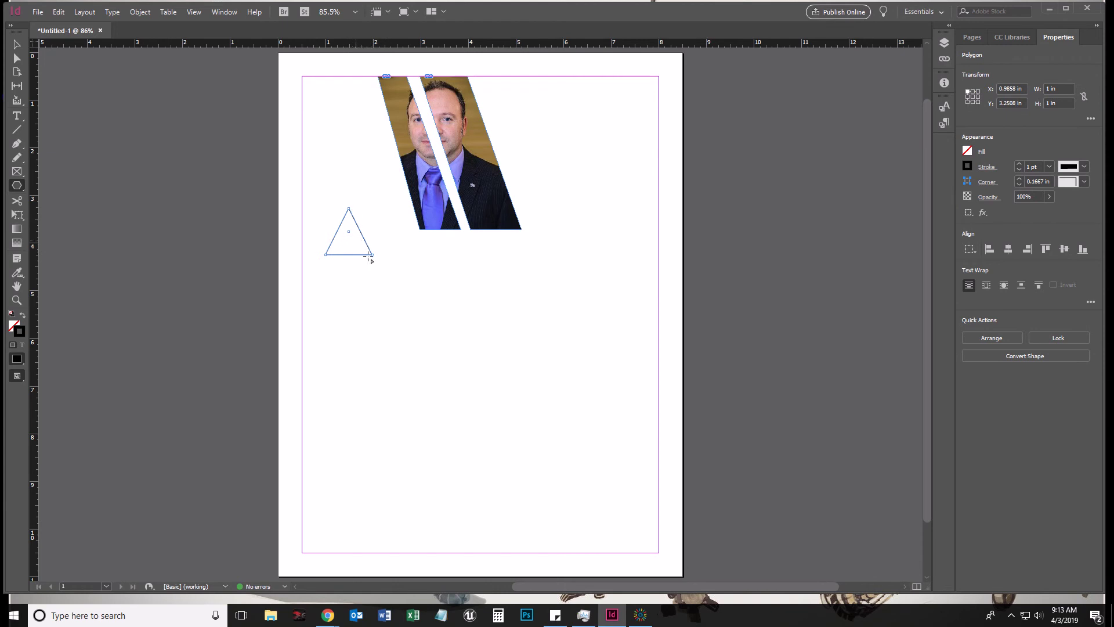
- Move the 1 × 1 in triangle to about 1.82 in, 2.72 in, against the photo strips' lower-left edge
key(v)
drag(359, 233, 403, 218)
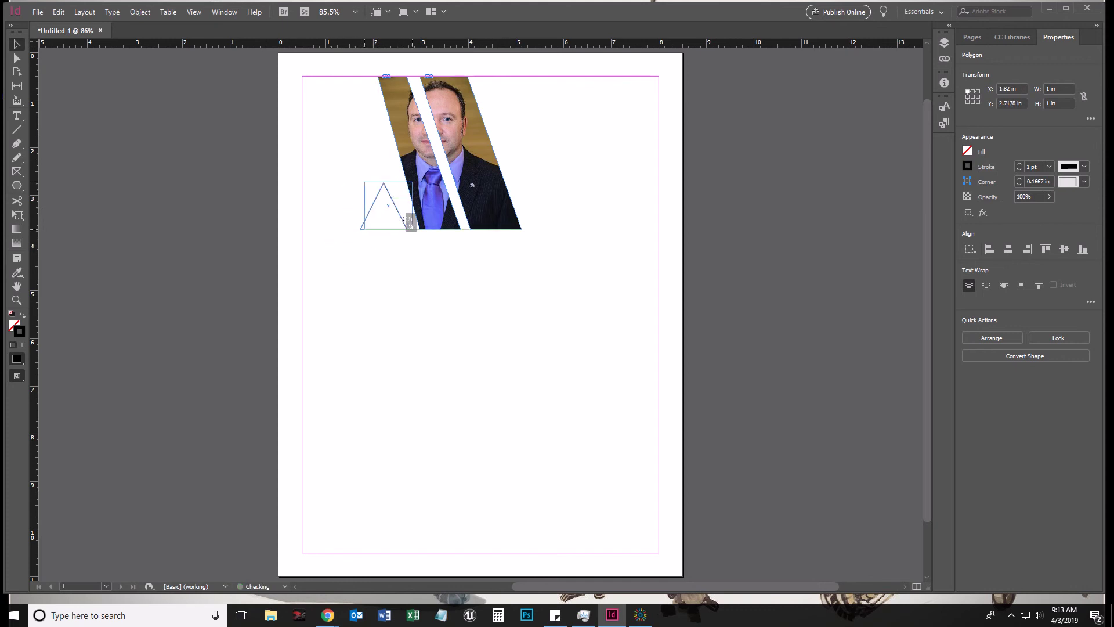
click(395, 268)
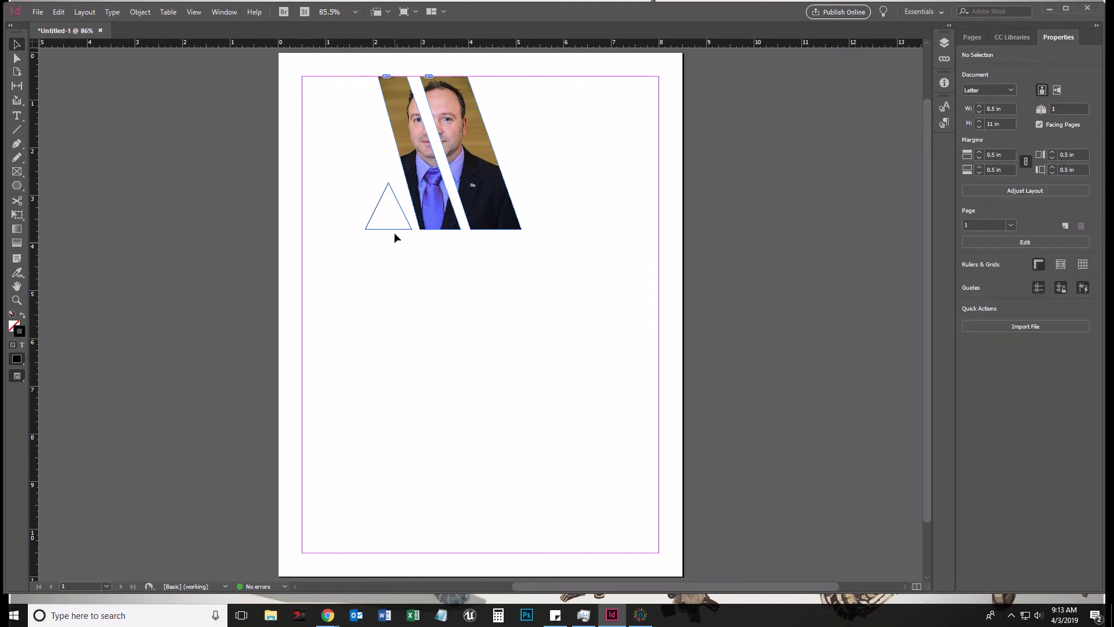
click(380, 211)
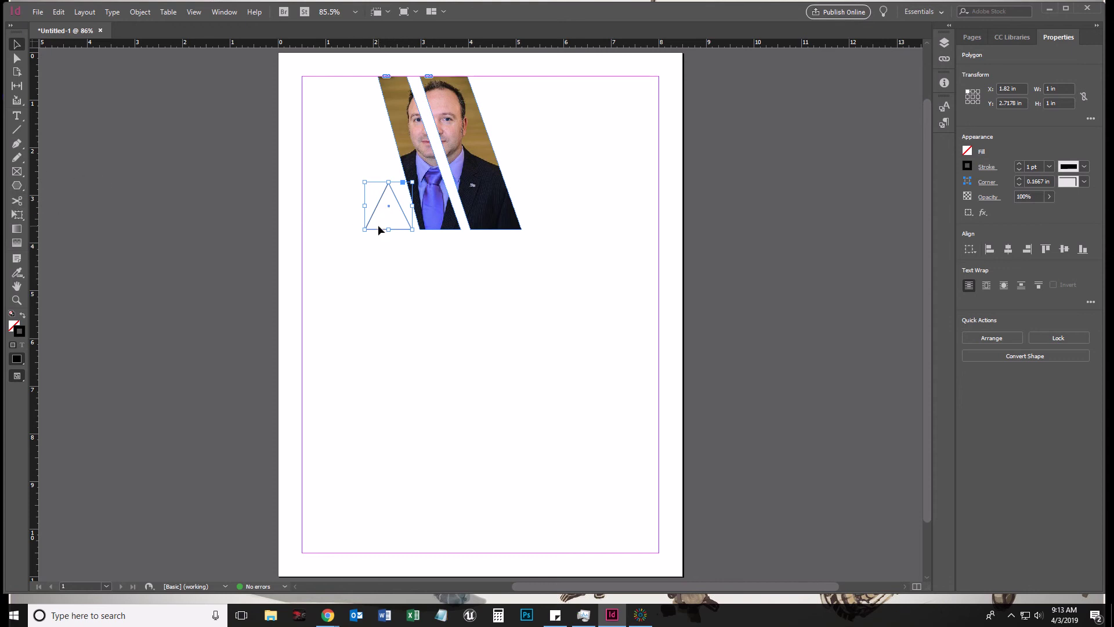
- Place the portrait JPG into the triangle and shift it to show the lower face
key(ctrl+d)
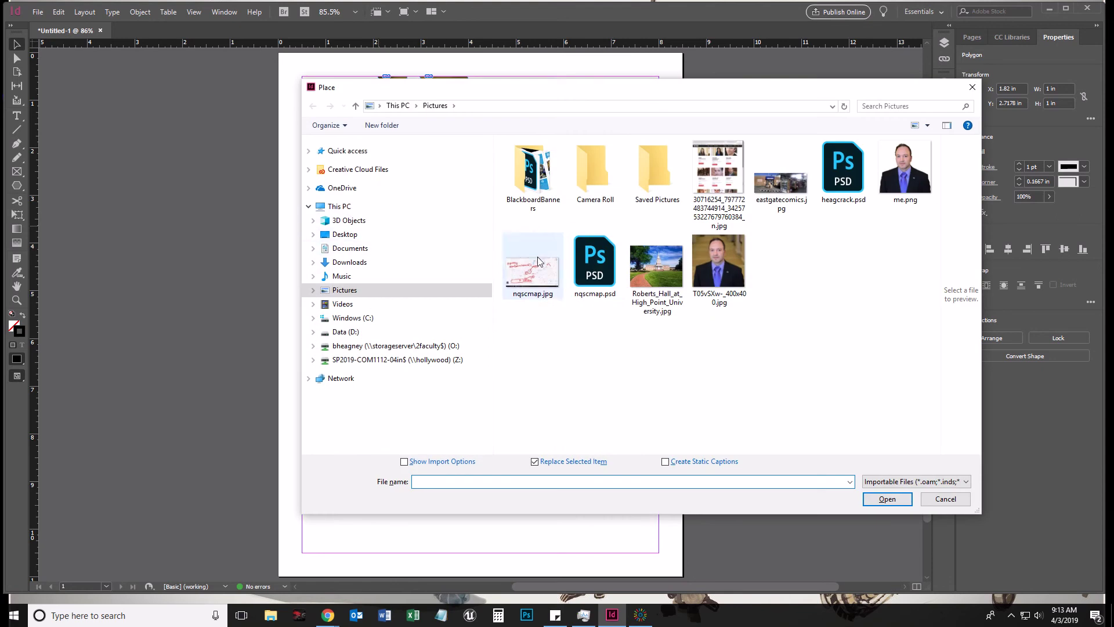
double_click(731, 260)
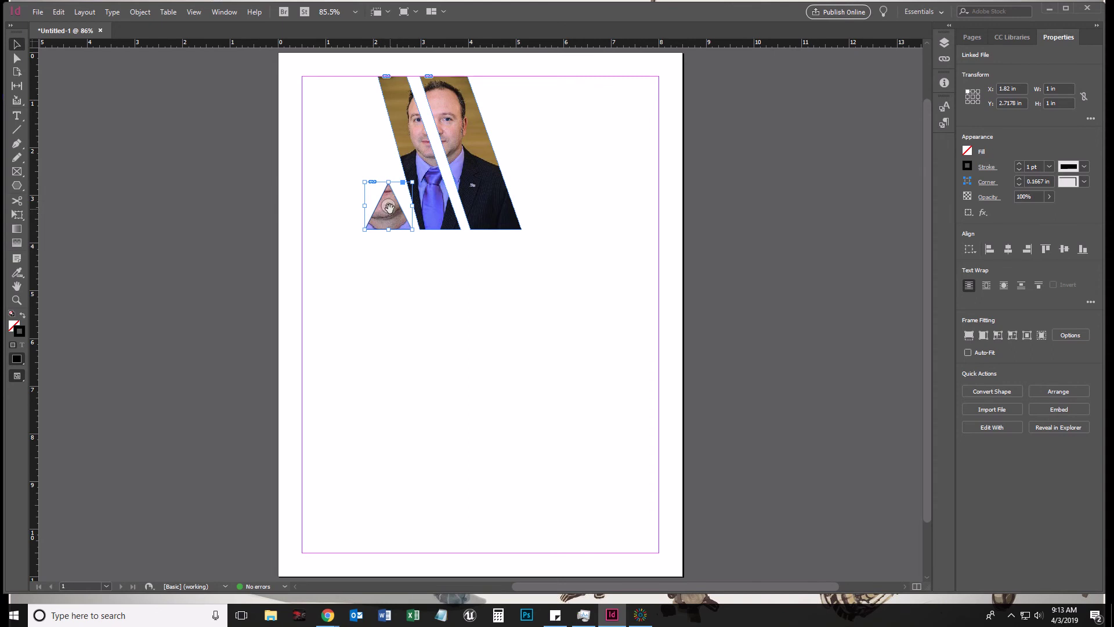
drag(388, 192, 386, 184)
- Pull the triangle's top anchor up into a tall slanted sliver
click(16, 58)
click(388, 192)
key(ctrl+shift+a)
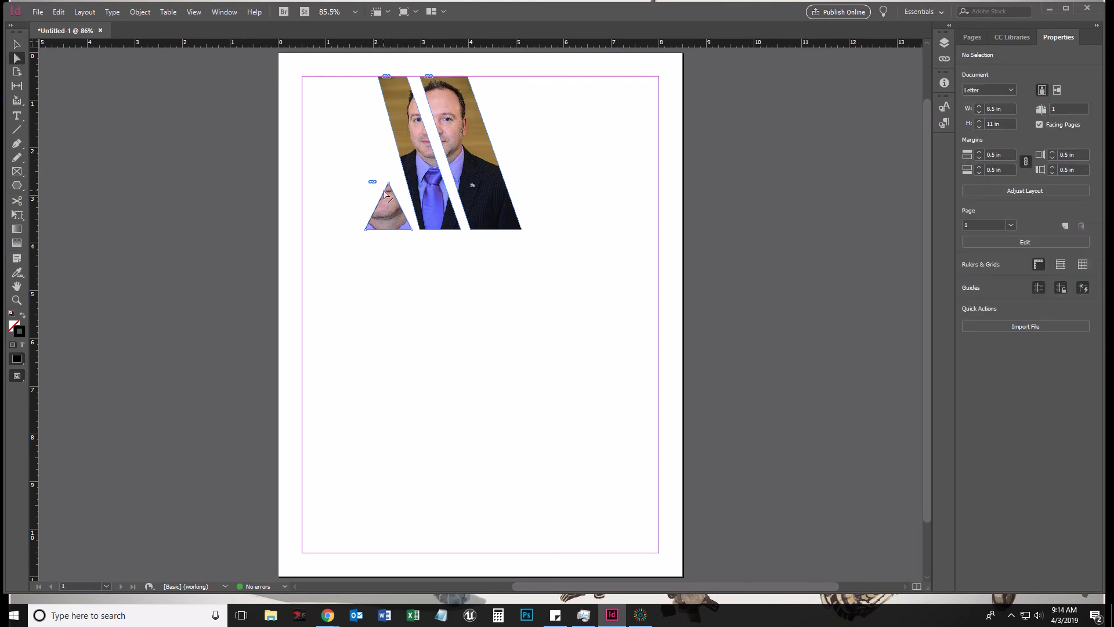
drag(390, 187, 383, 115)
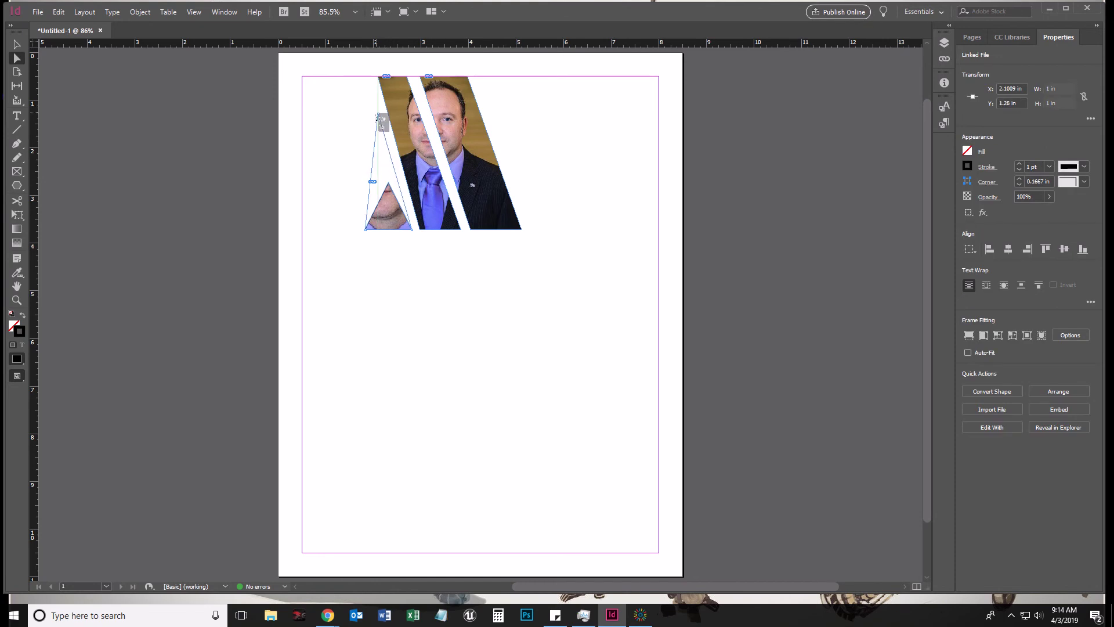
drag(377, 119, 377, 125)
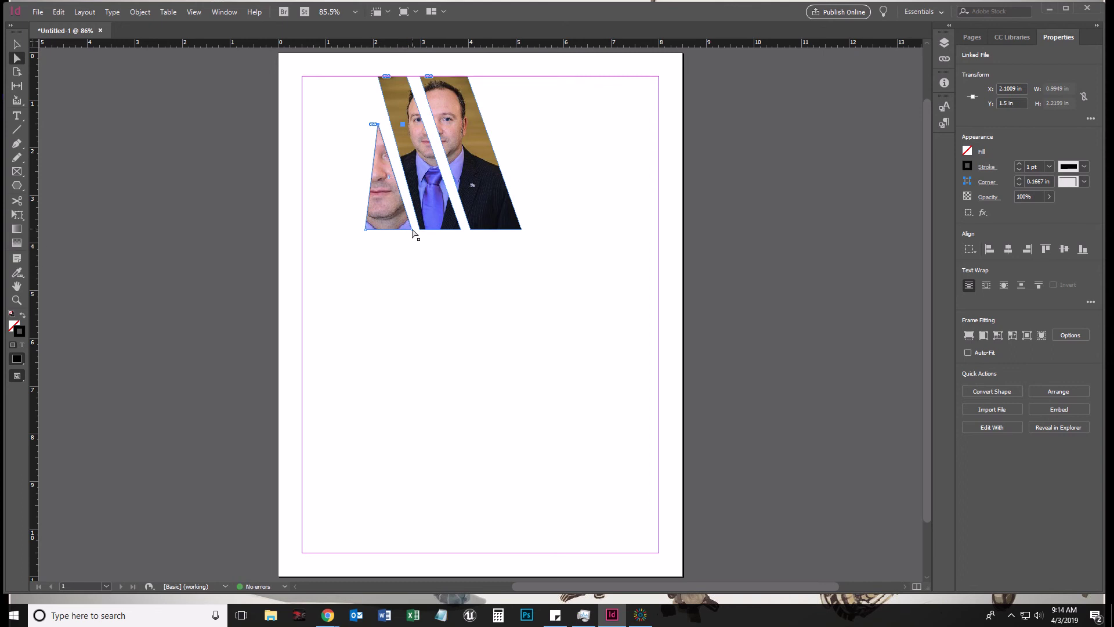
- Reposition the photo inside the sliver so it lines up with the rest of the portrait
drag(412, 231, 376, 234)
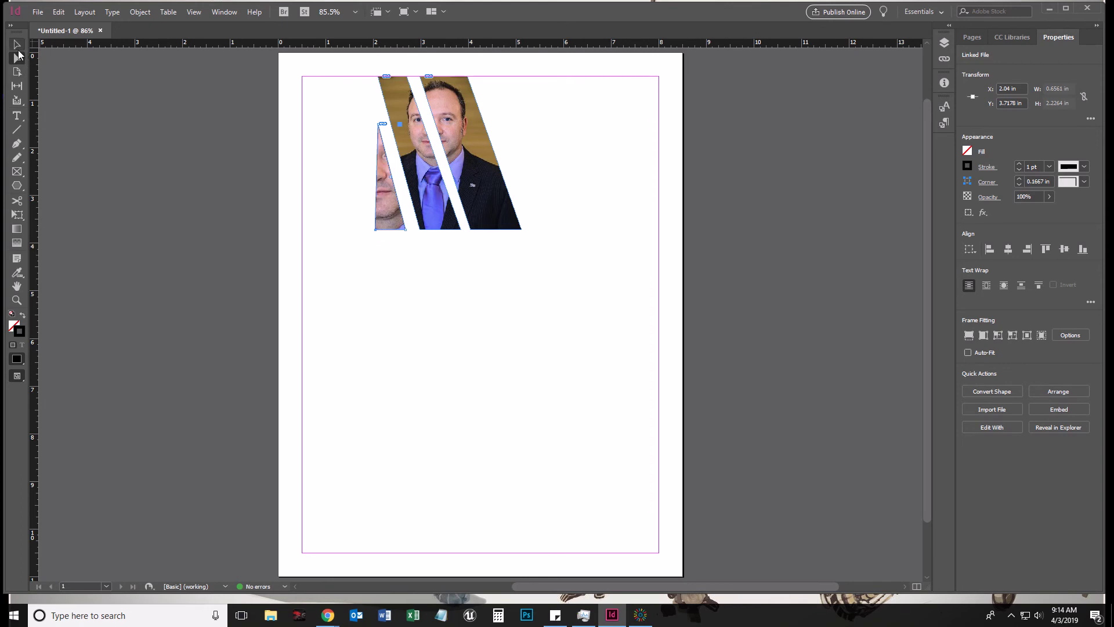
click(383, 208)
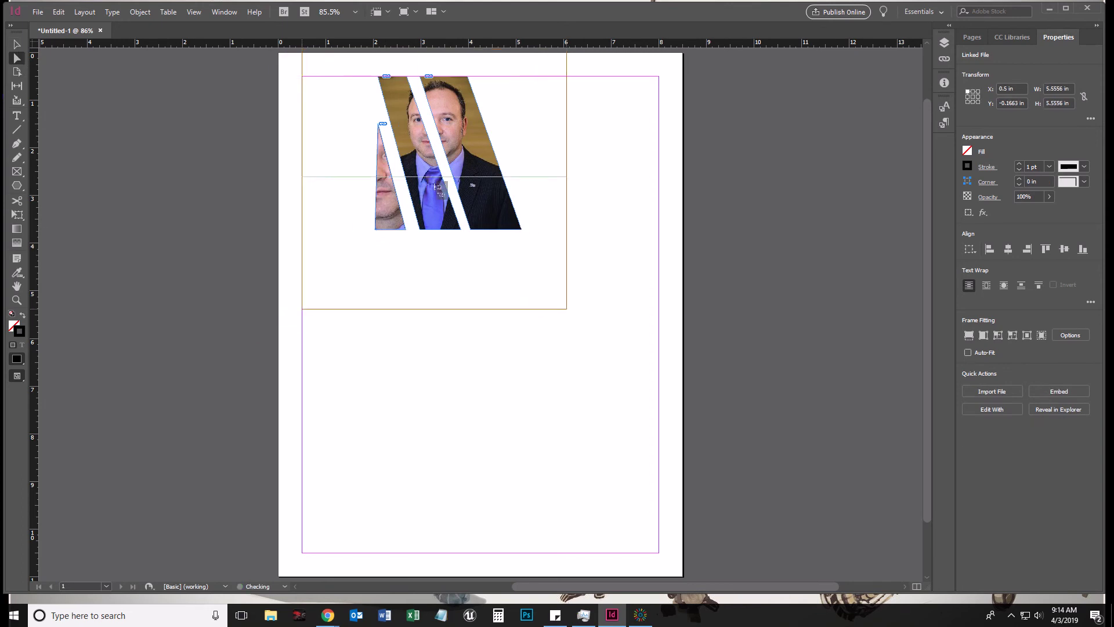
mouse_move(388, 206)
mouse_down()
mouse_move(387, 193)
mouse_move(391, 205)
mouse_up()
click(408, 411)
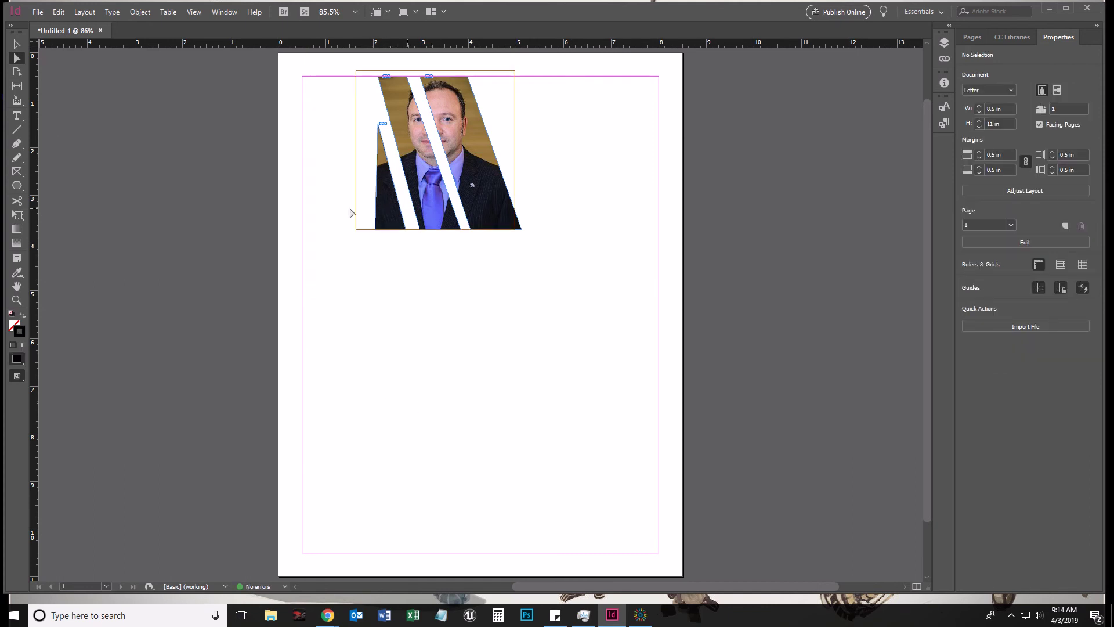
click(477, 168)
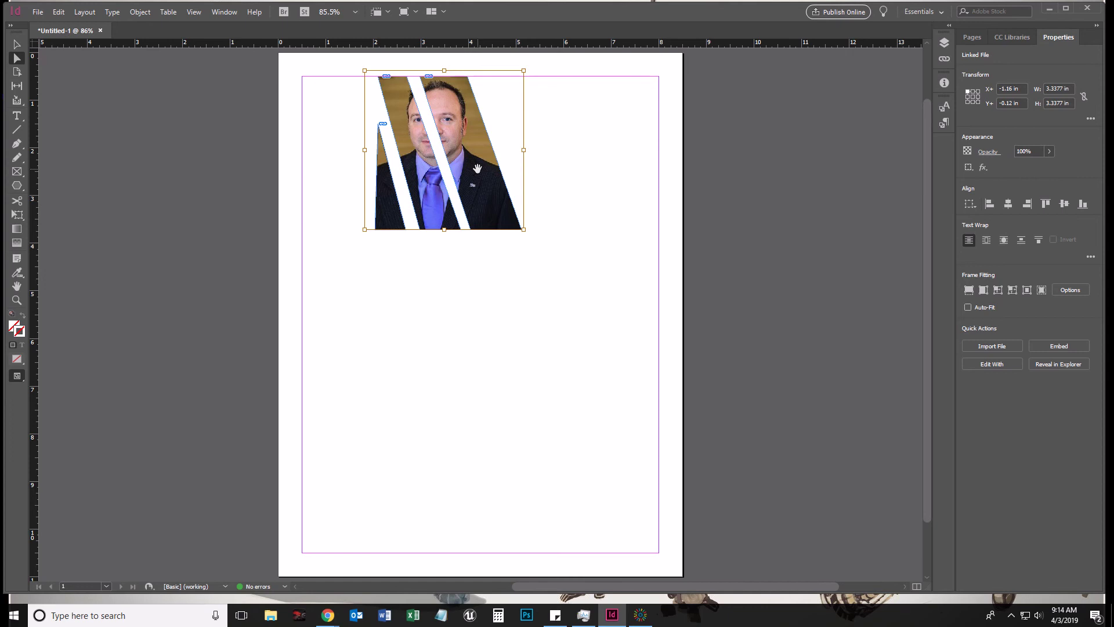
click(403, 218)
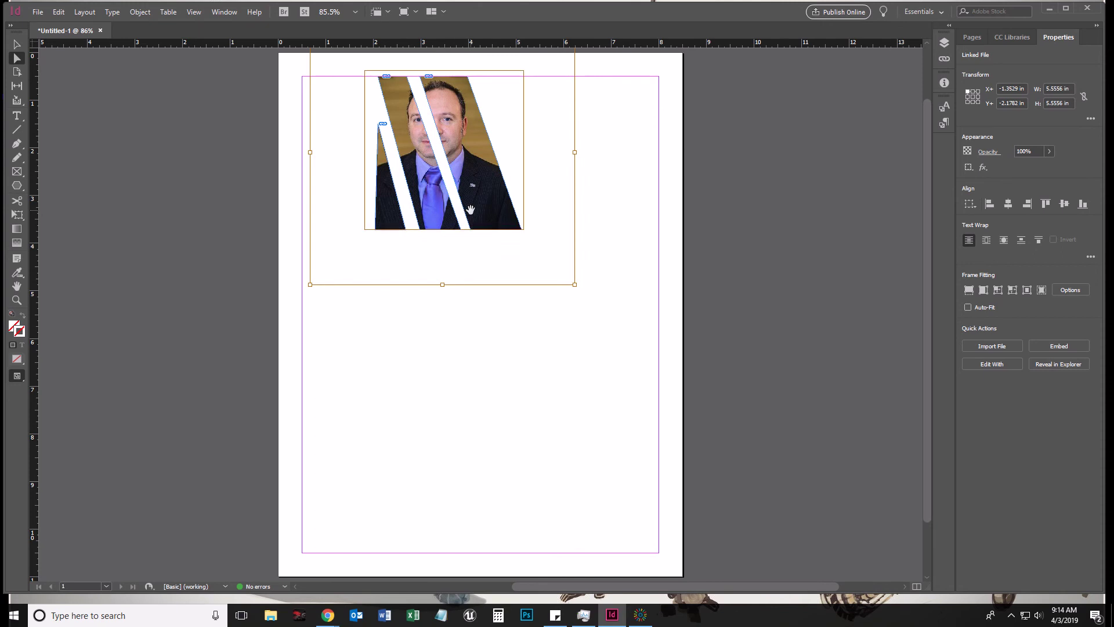
click(496, 212)
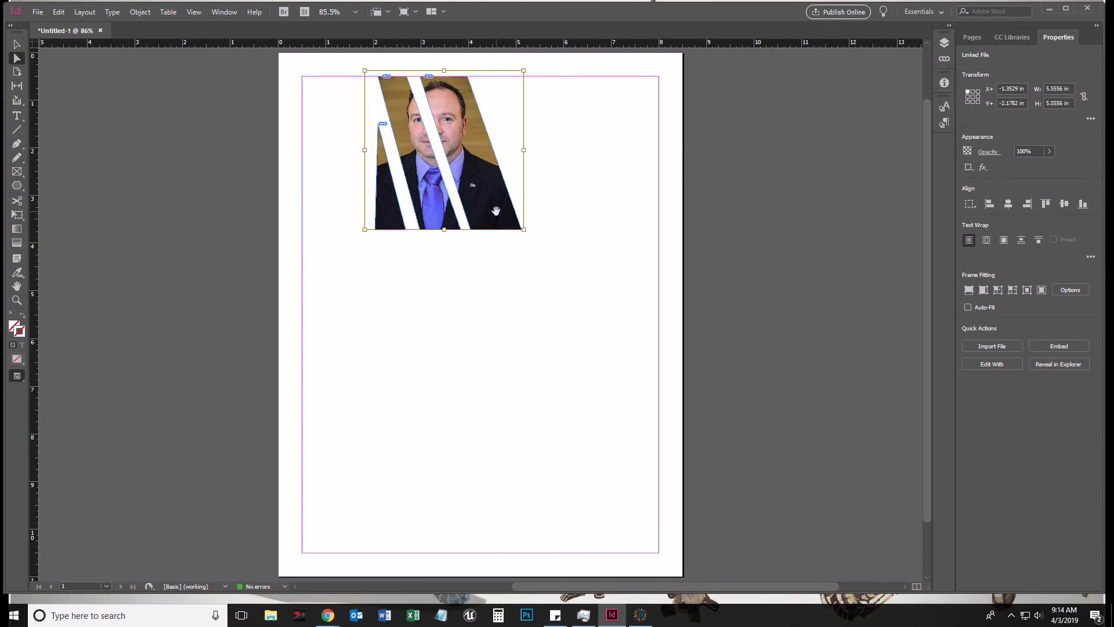
click(393, 221)
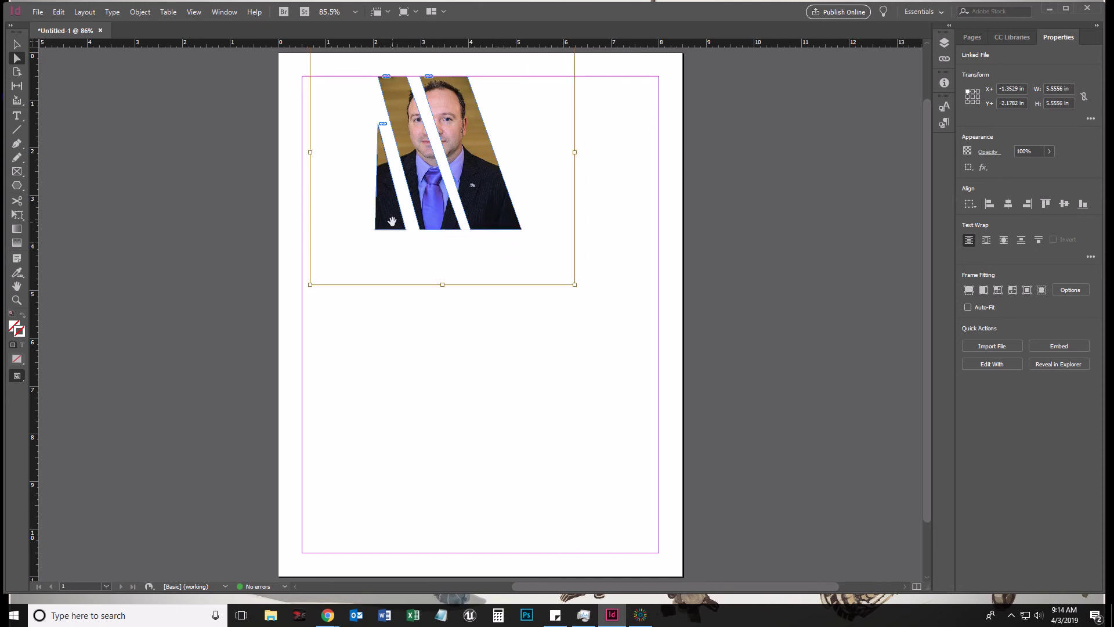
click(493, 327)
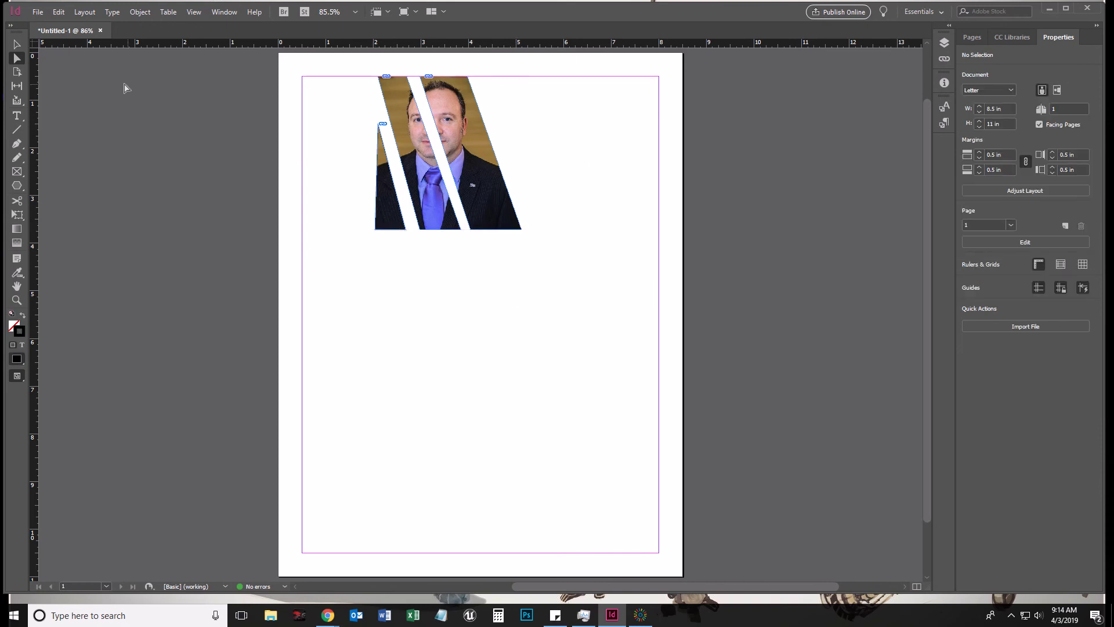
click(18, 47)
- Alt-drag a copy of the right photo strip to about 4.32 in, 0.5 in
click(493, 183)
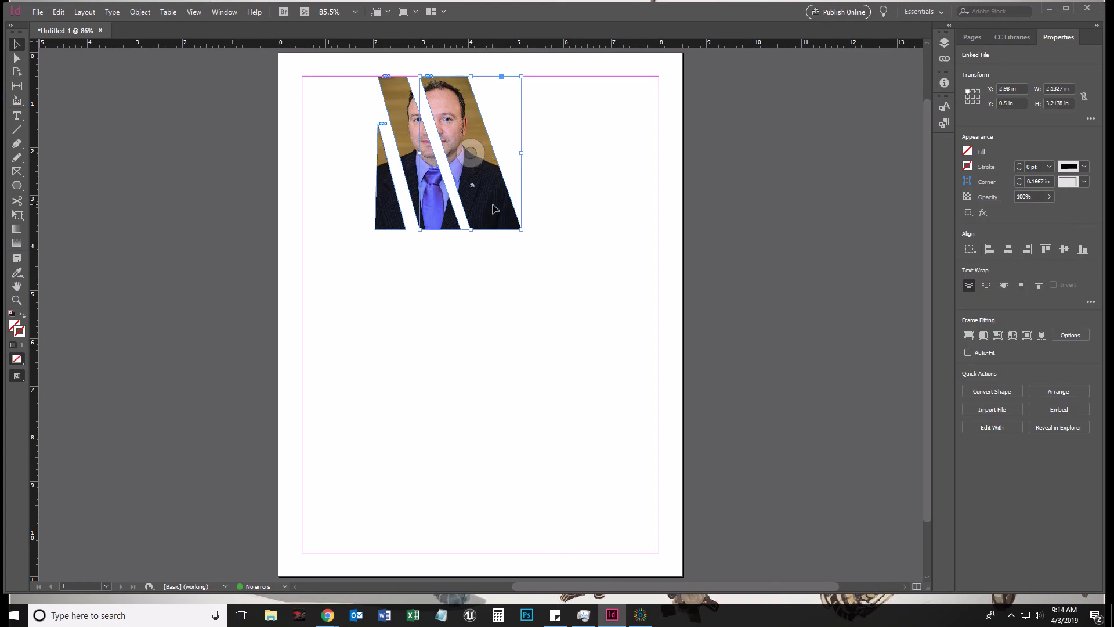
drag(495, 209, 562, 228)
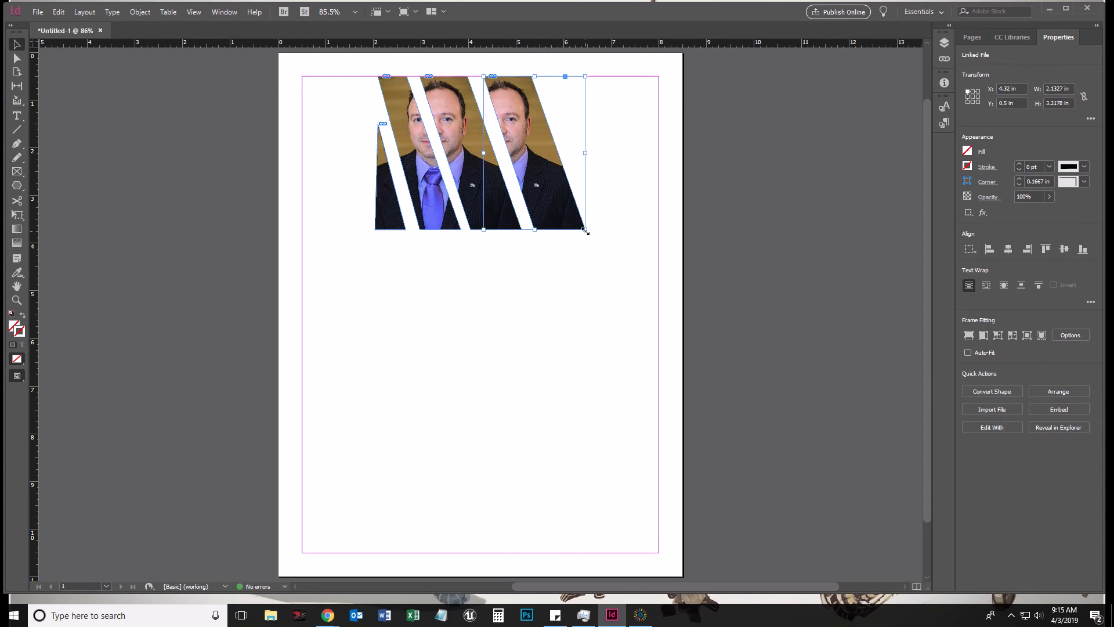
click(583, 238)
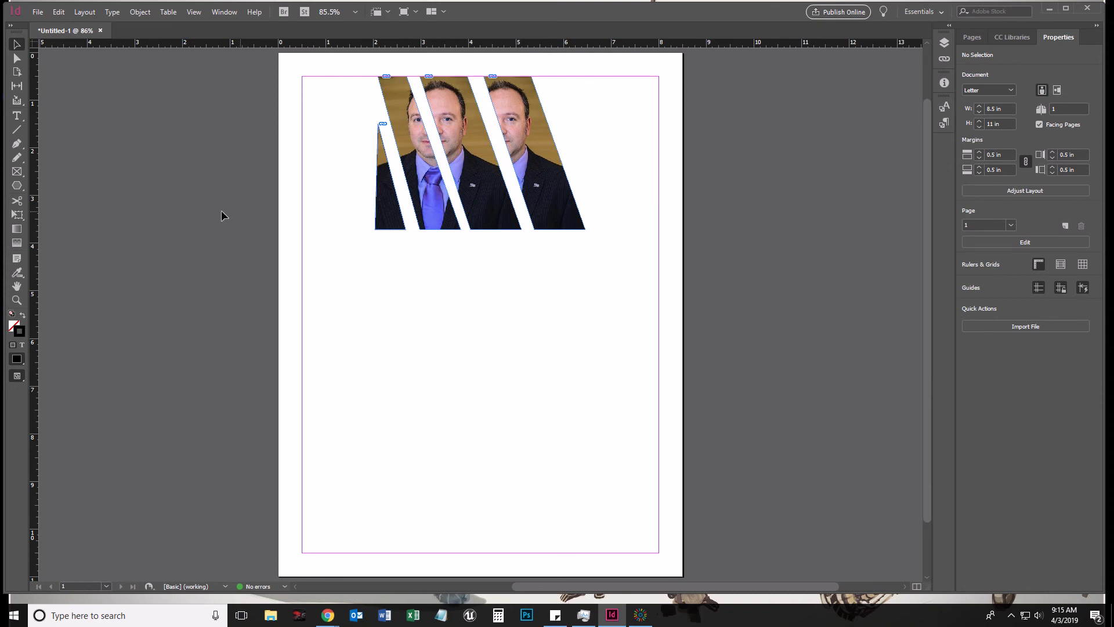
- Delete the rightmost strip's lower-right anchor, leaving a straight vertical edge about 1.07 in wide
click(18, 146)
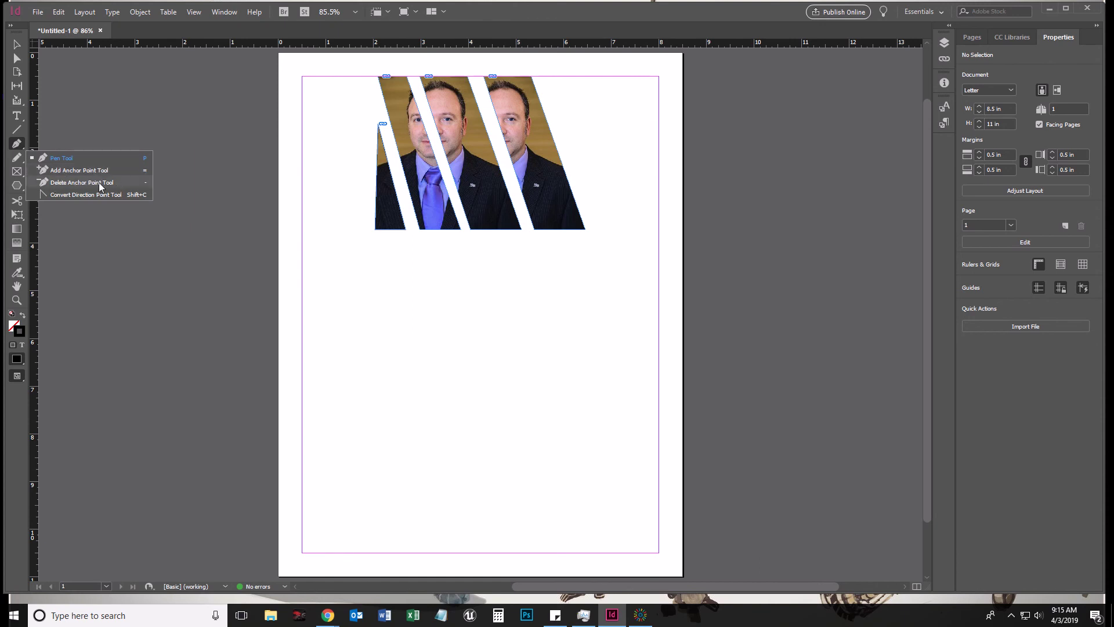
click(60, 183)
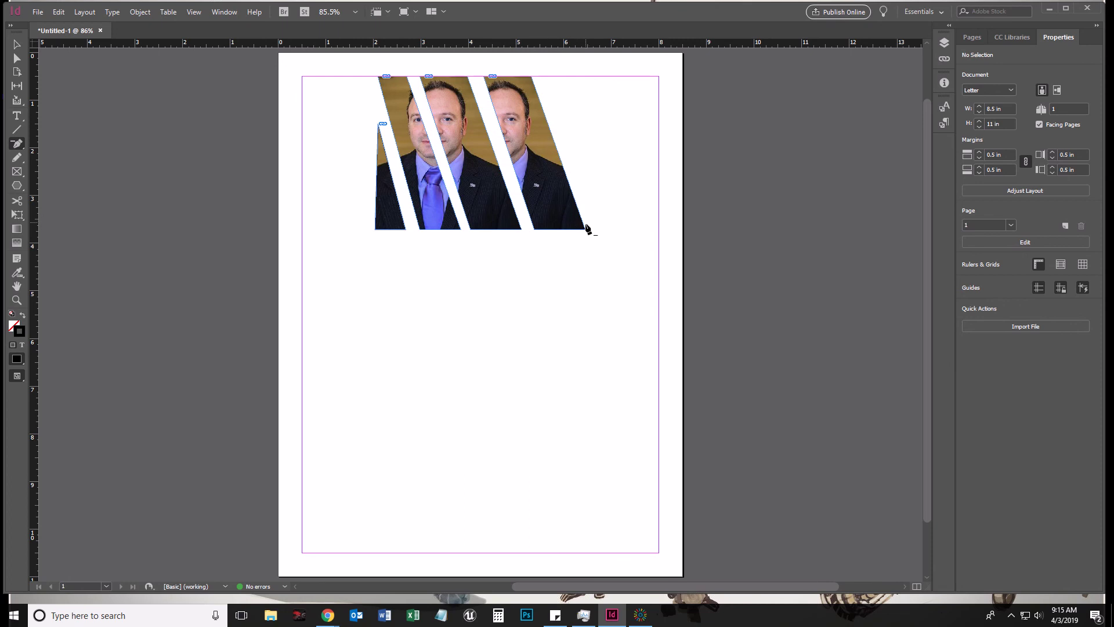
click(14, 58)
click(574, 223)
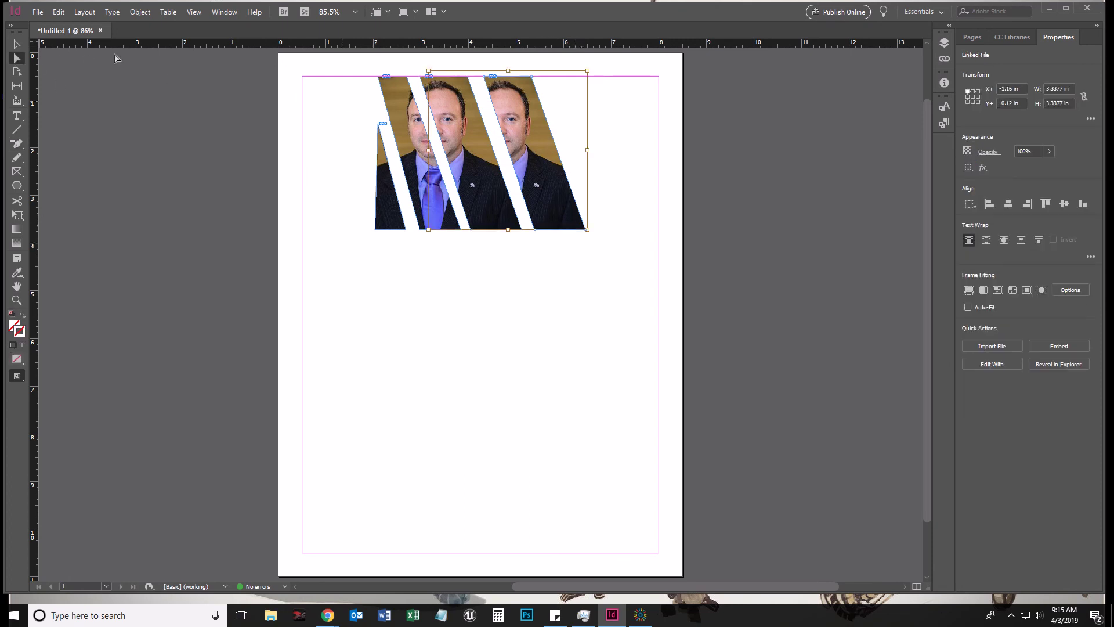
click(17, 45)
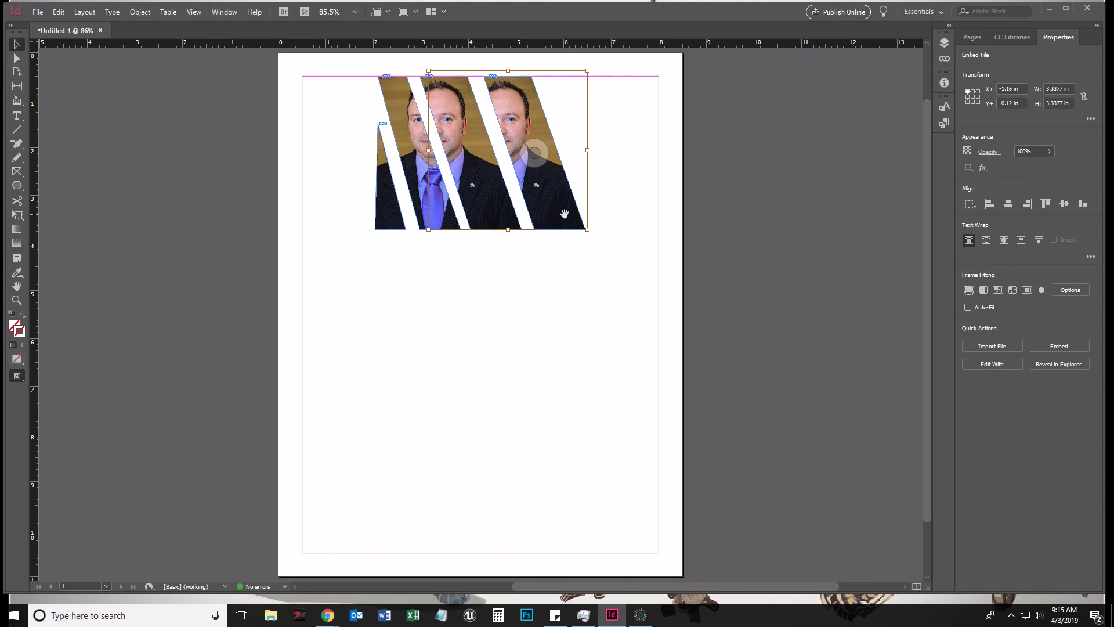
click(561, 221)
click(17, 58)
click(575, 236)
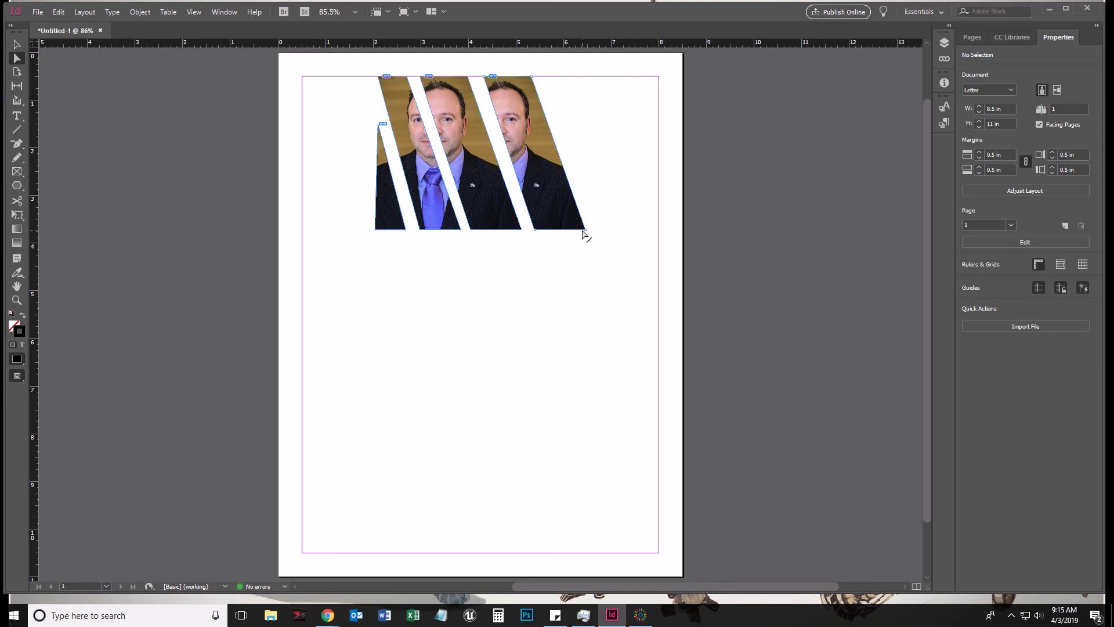
click(585, 231)
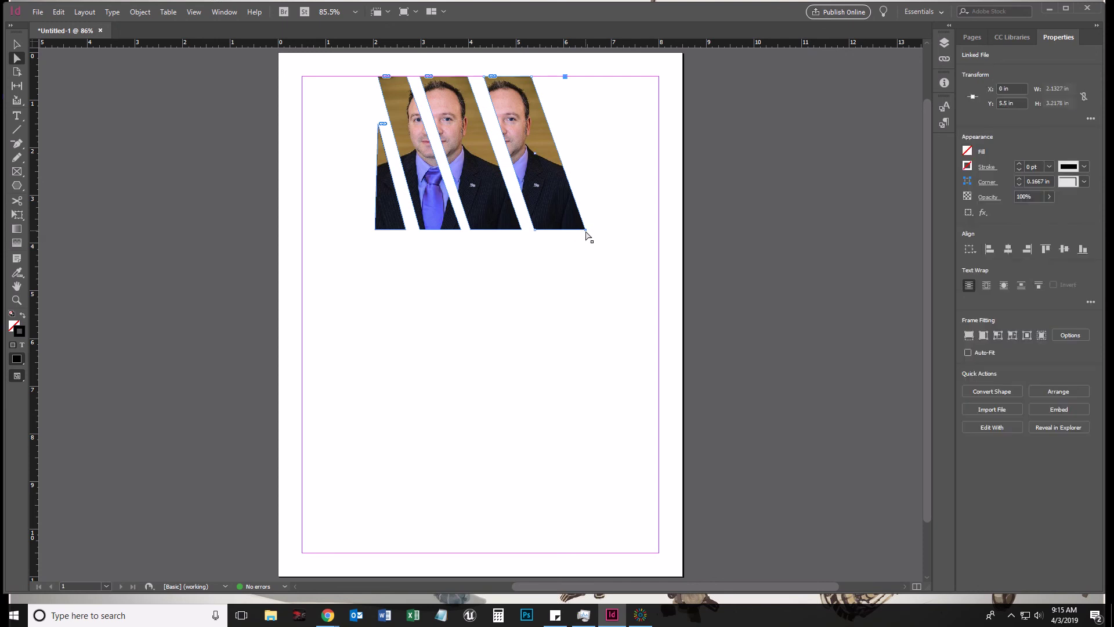
click(18, 143)
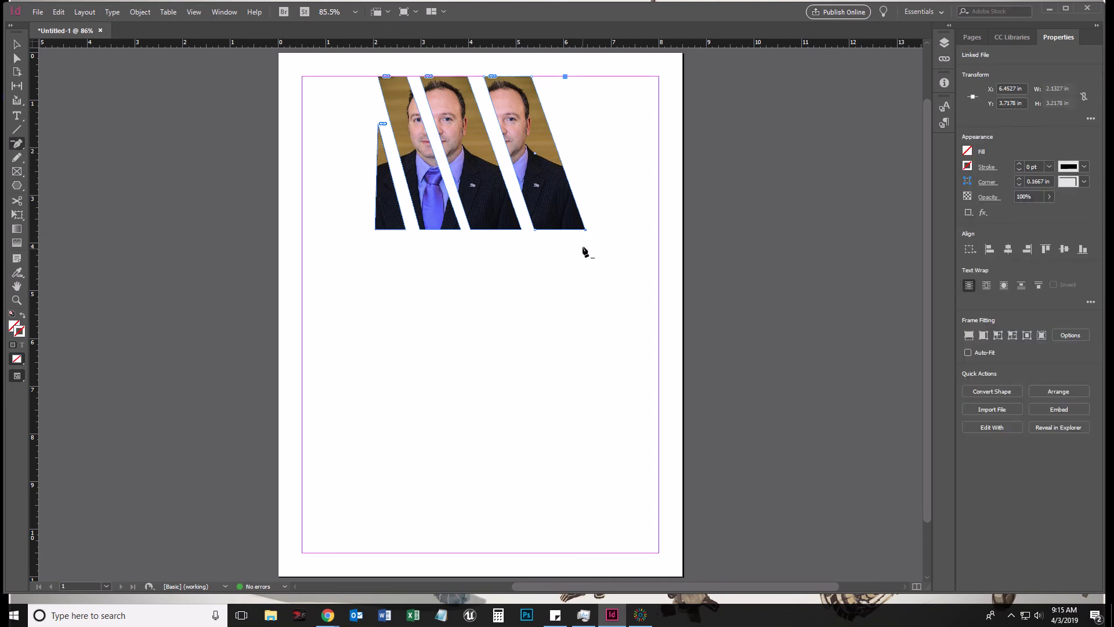
click(585, 231)
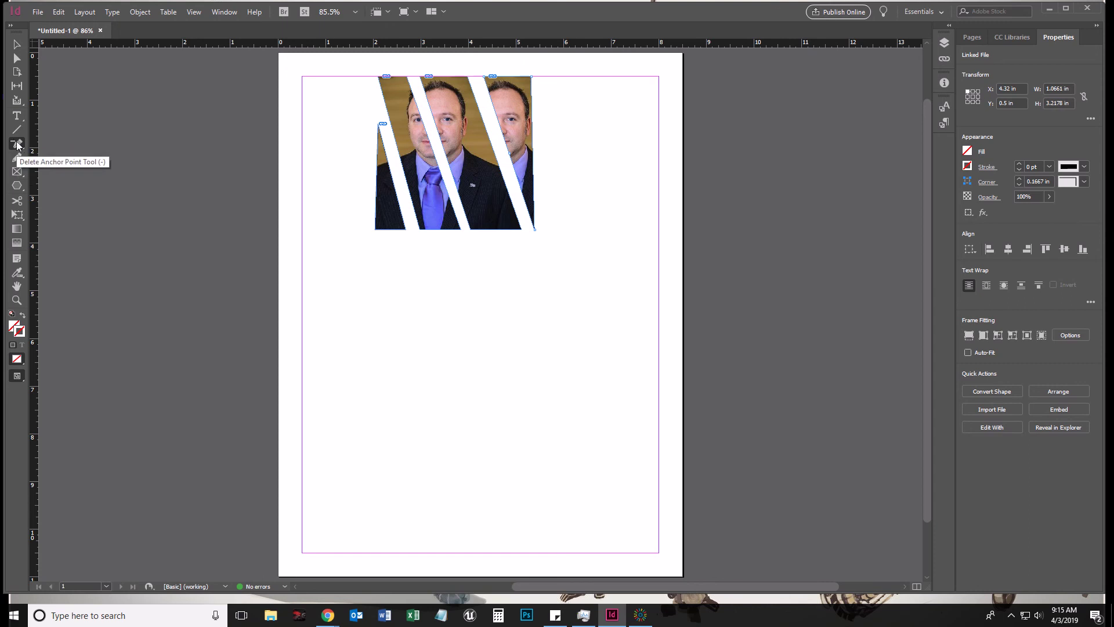
- Add three anchor points on the strip's right edge and drag the middle one out into a spike
drag(17, 145, 58, 171)
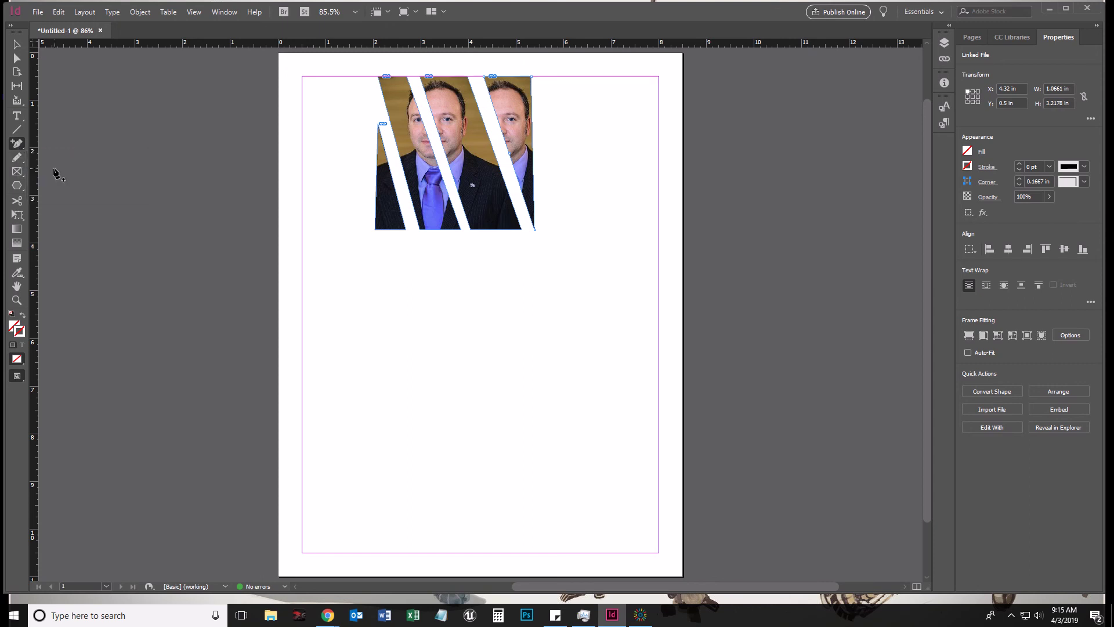
click(533, 128)
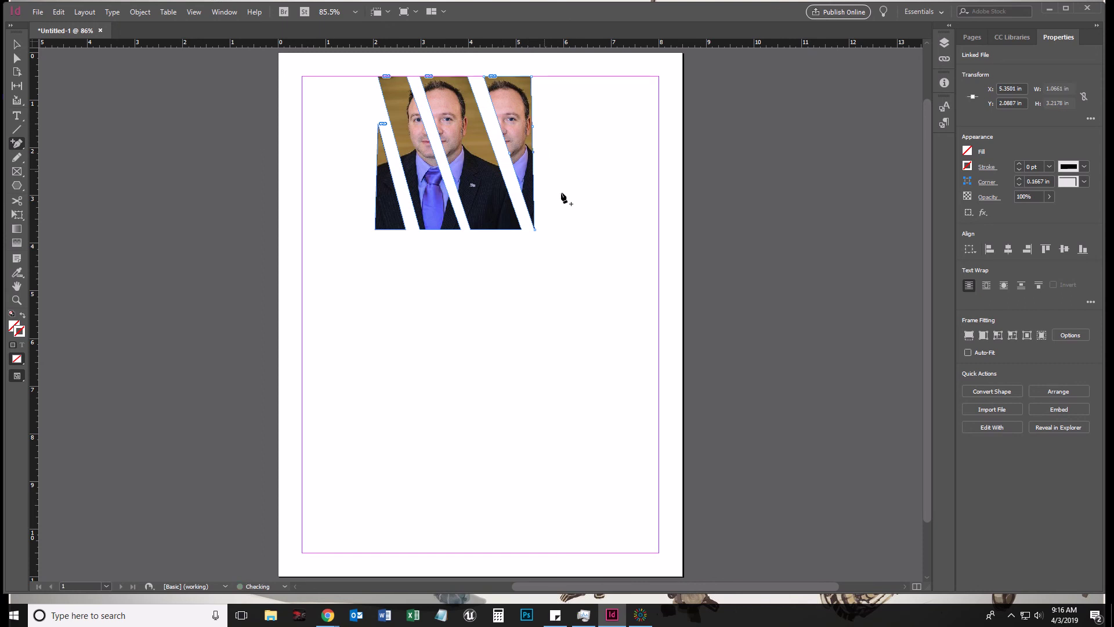
click(533, 101)
click(533, 177)
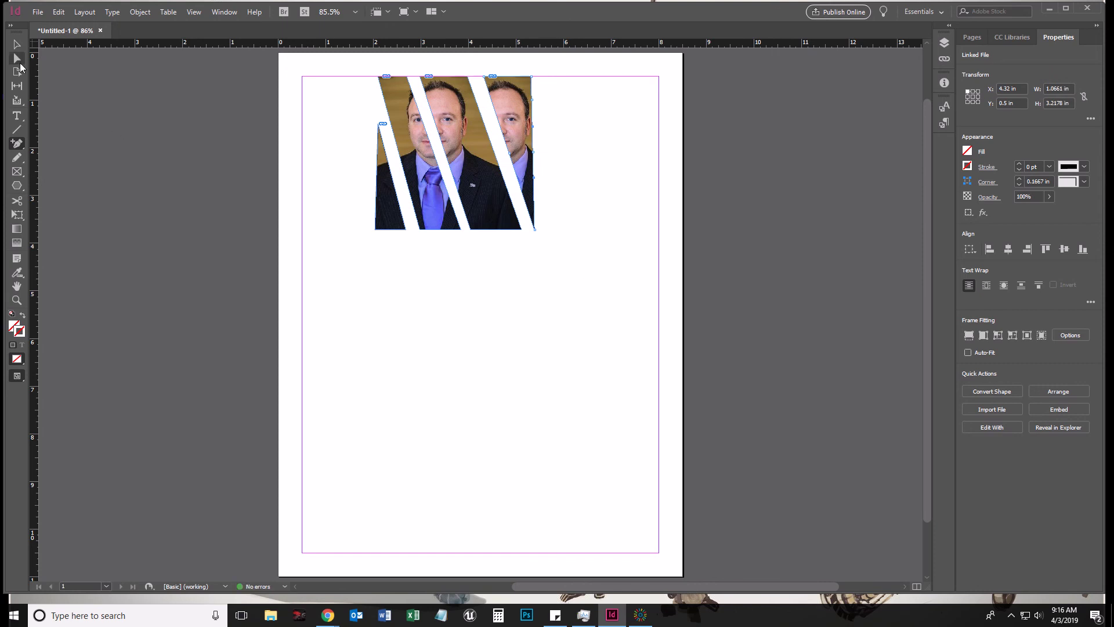
click(21, 57)
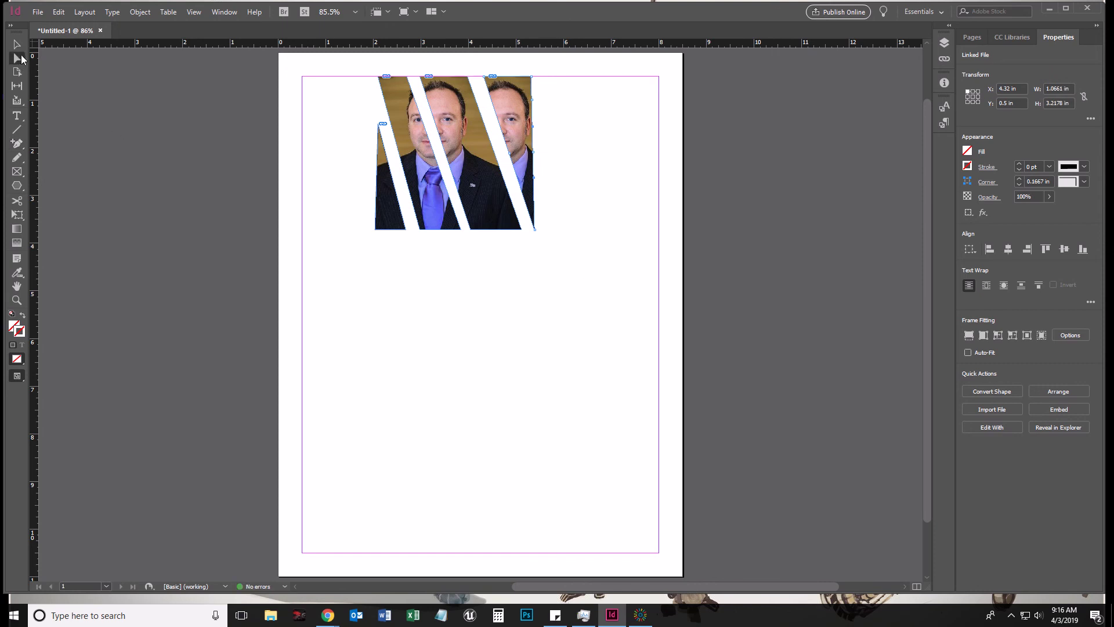
click(538, 154)
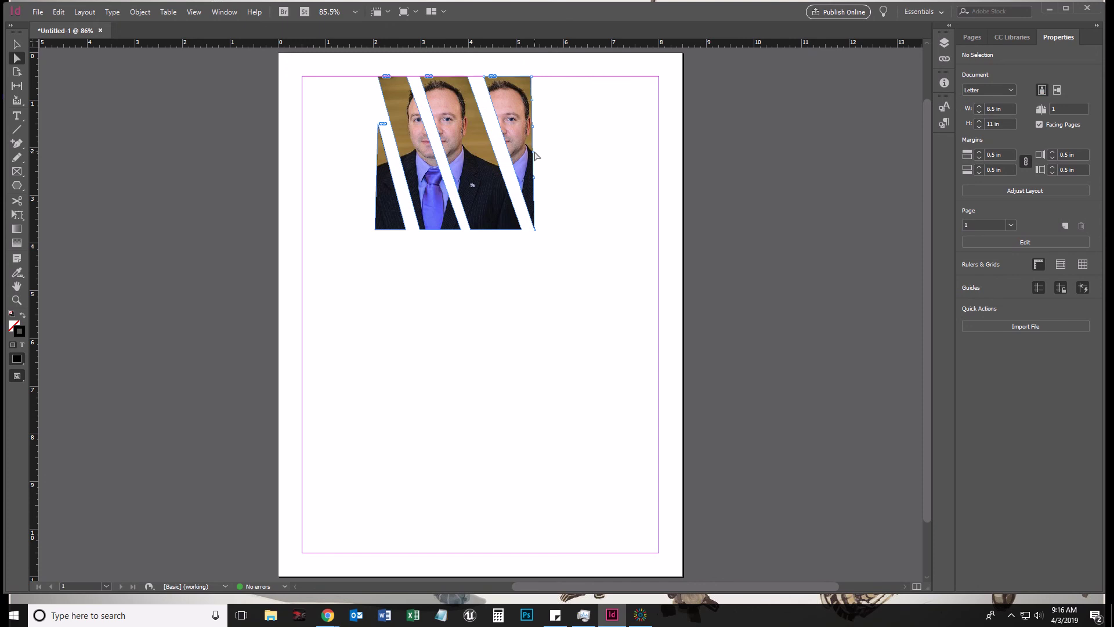
drag(537, 155, 541, 96)
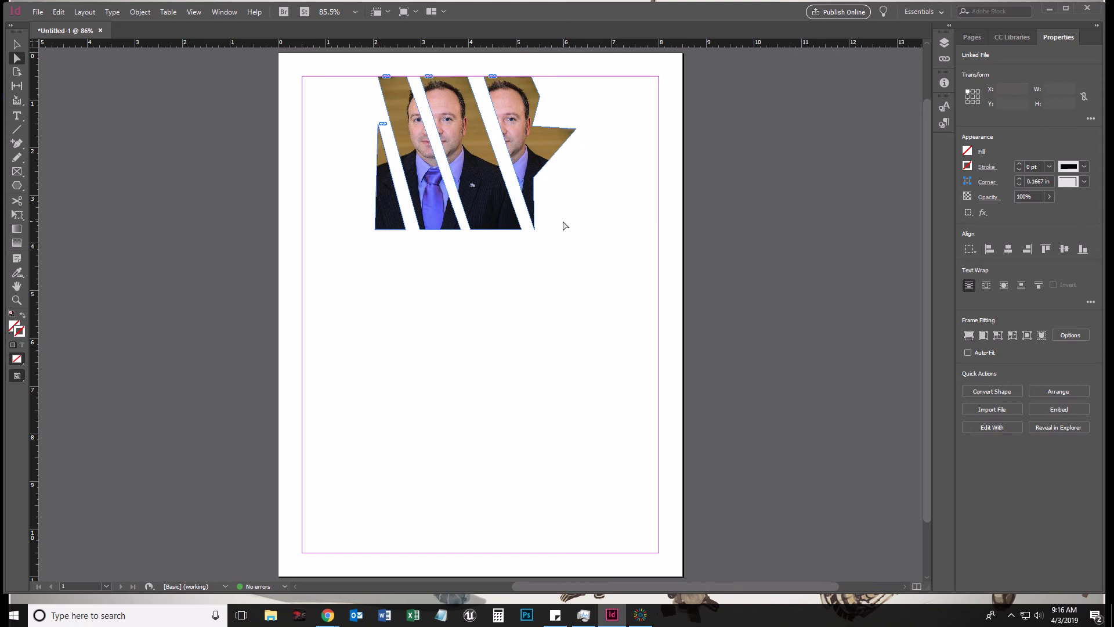
click(506, 338)
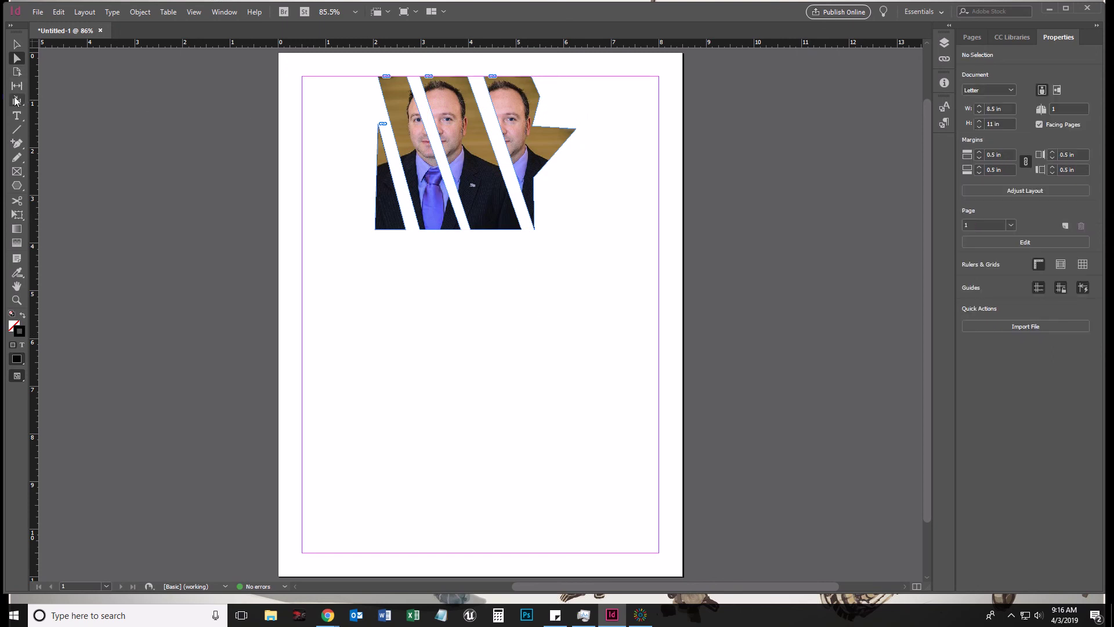
- Shift the portrait to centre the face in the middle strip and nudge the right strip to about 4.25 in
drag(507, 145, 407, 193)
click(271, 226)
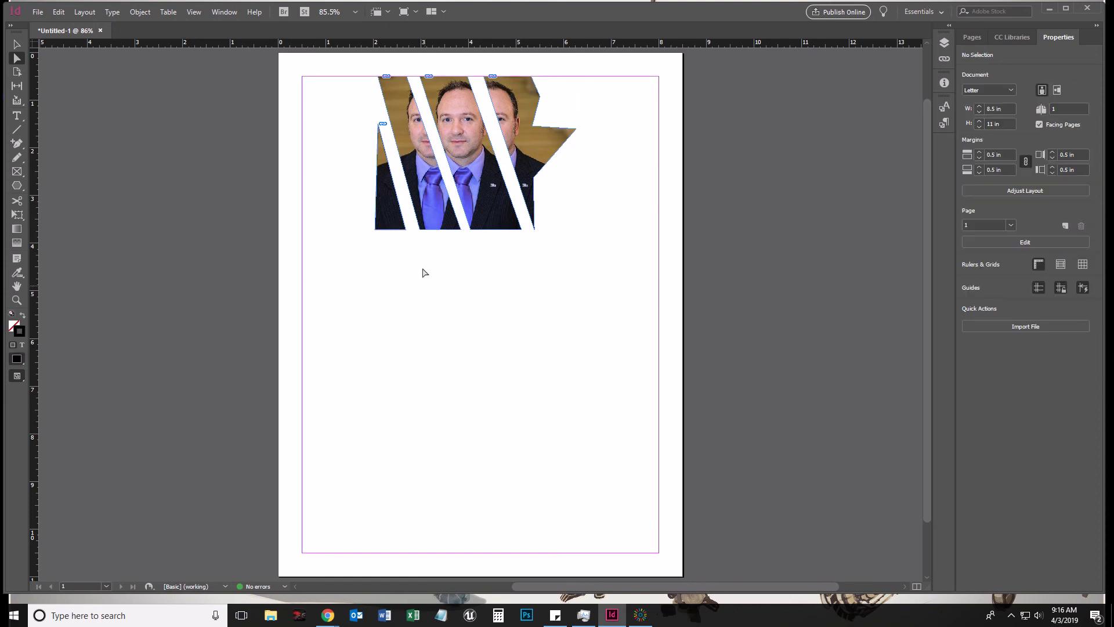
click(17, 45)
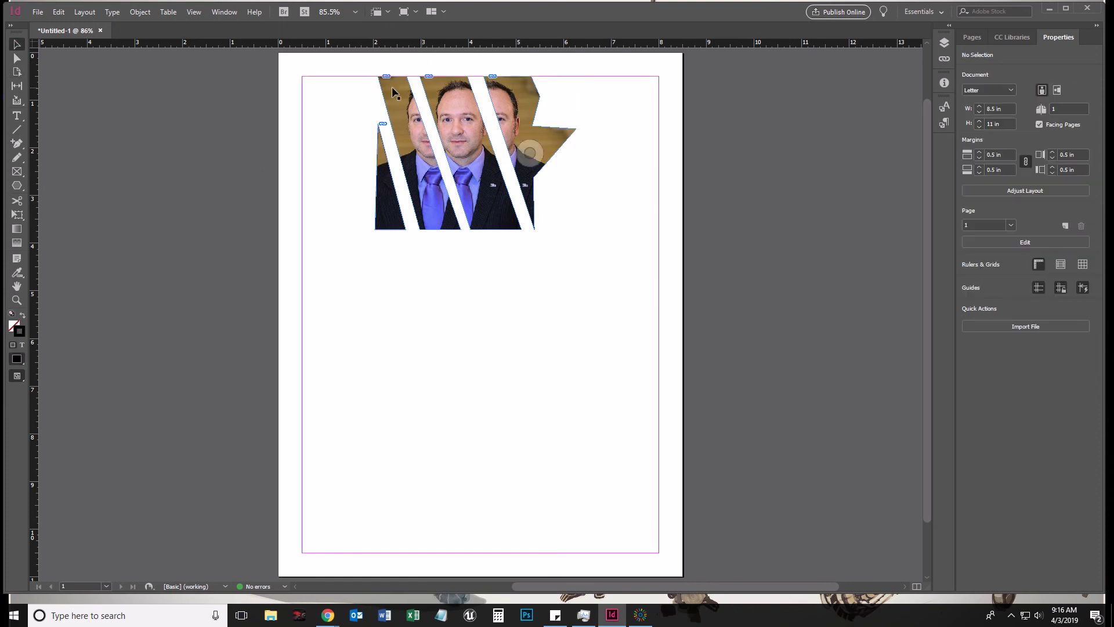
click(521, 128)
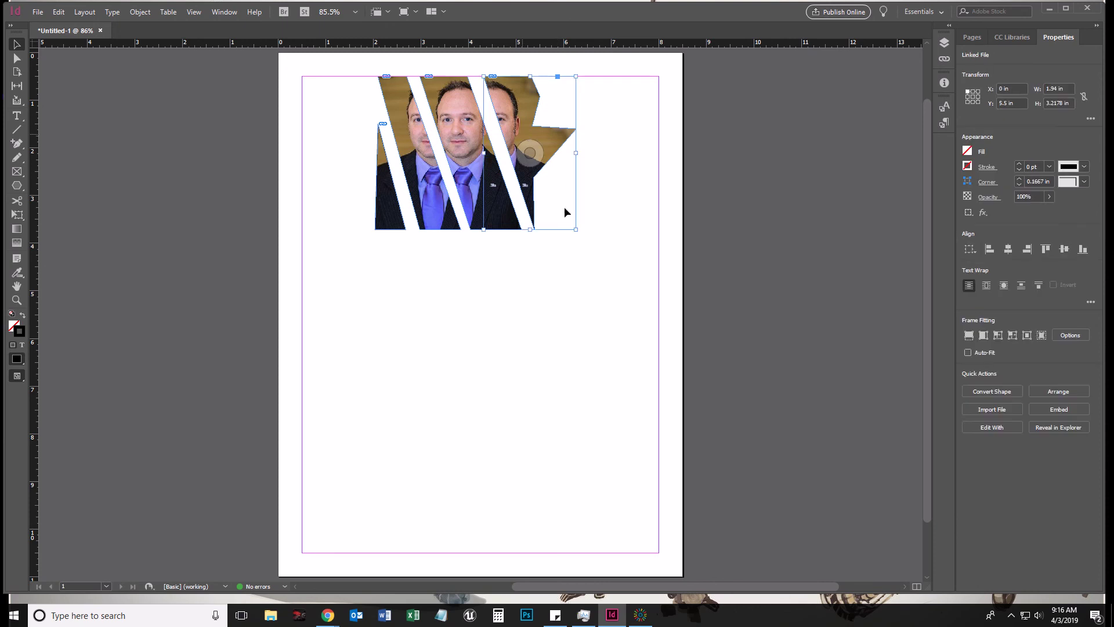
key(Left)
key(Left)
key(Left)
key(Left)
key(Right)
click(579, 247)
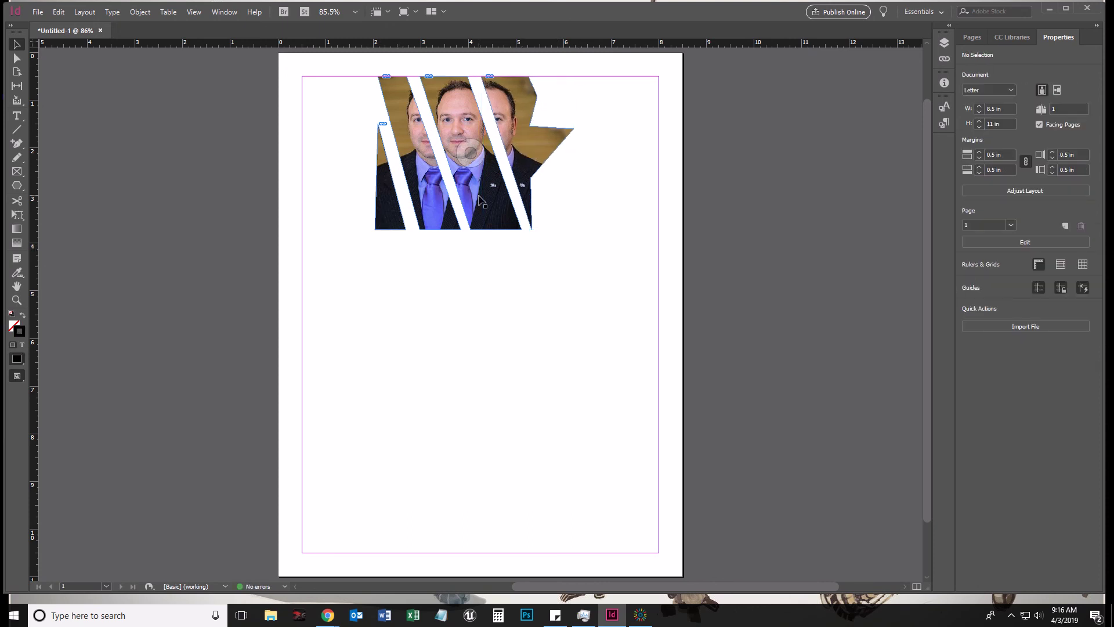
click(436, 197)
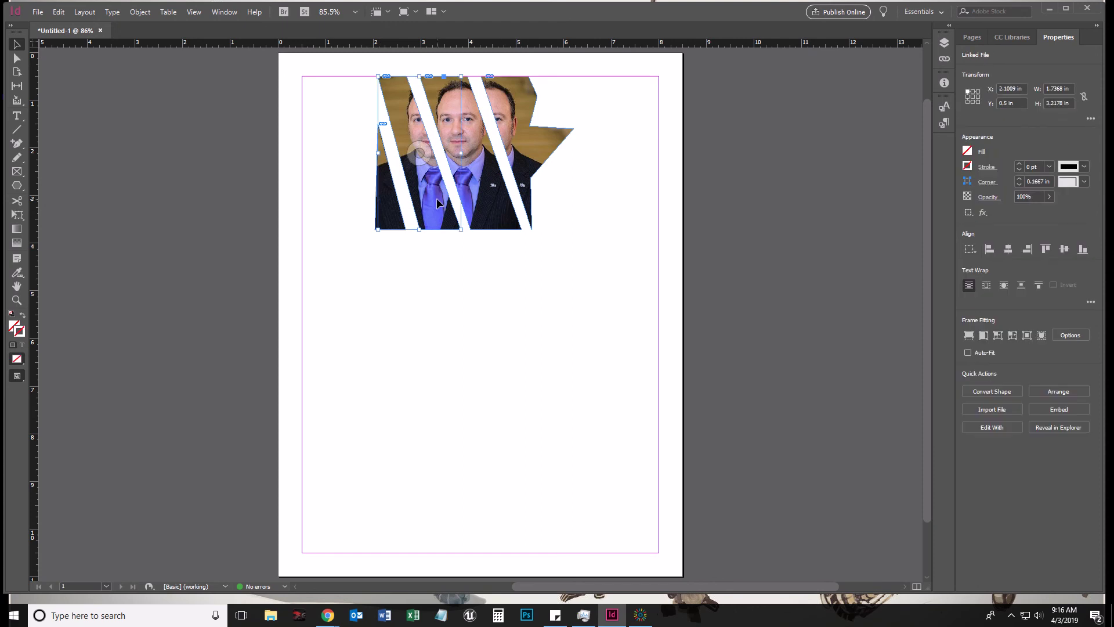
click(473, 289)
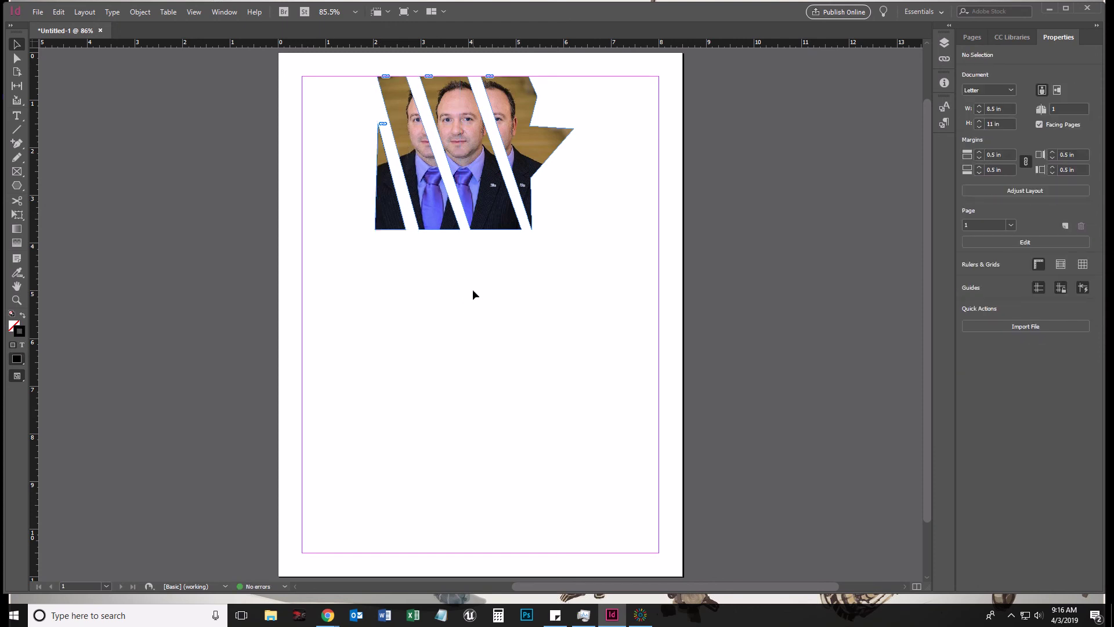
- Switch to Preview mode and set the left photo strip's stroke weight to 0 pt
key(w)
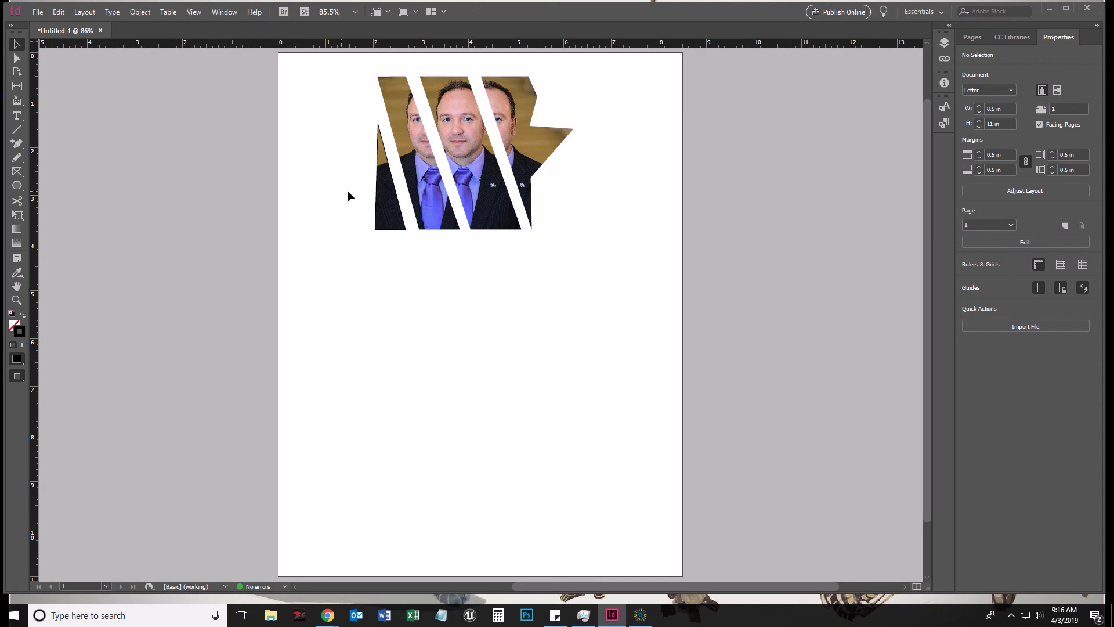
click(392, 203)
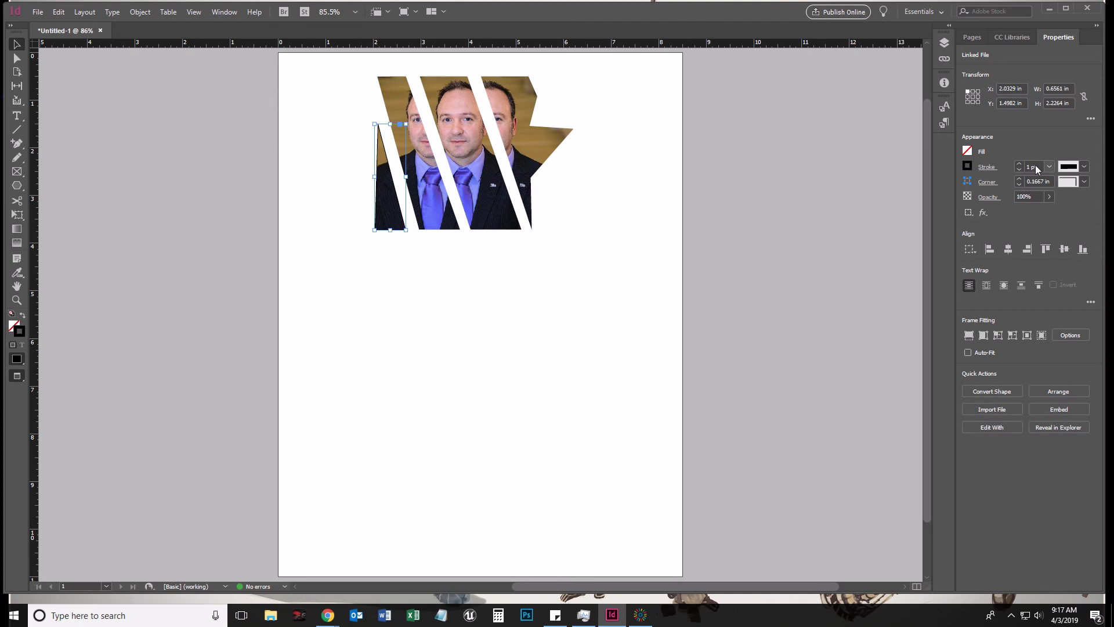
click(1019, 169)
click(716, 210)
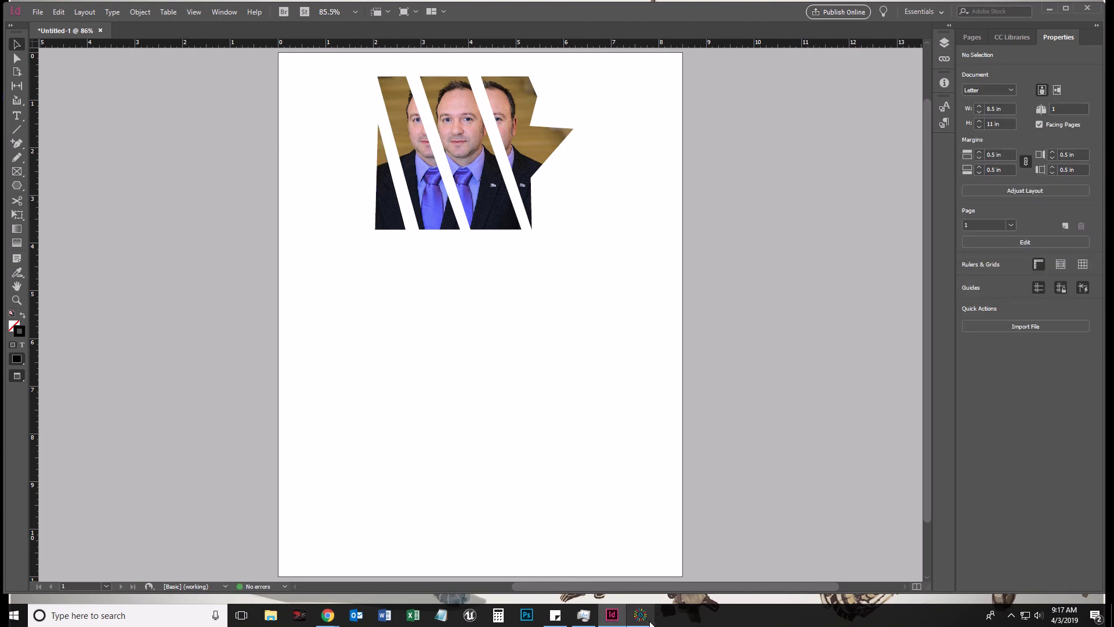
click(16, 59)
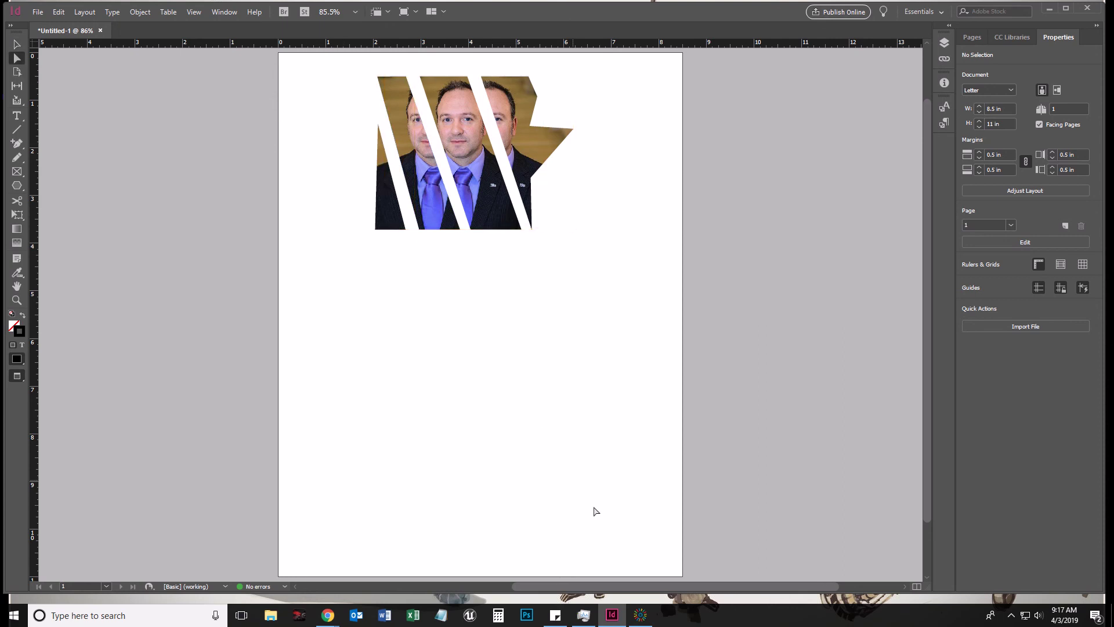
click(640, 615)
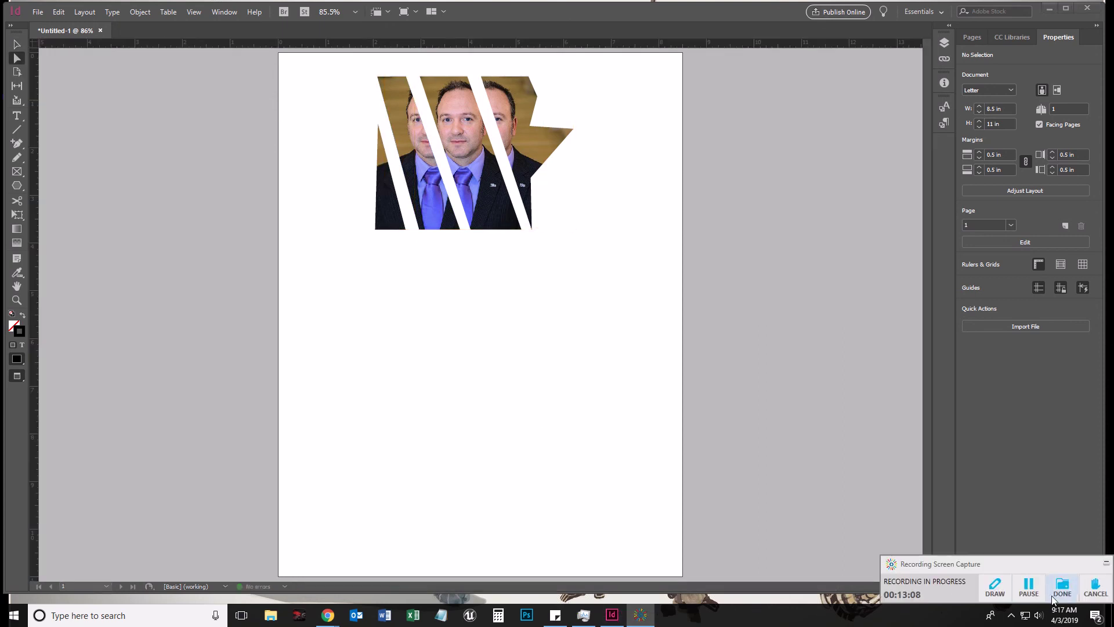